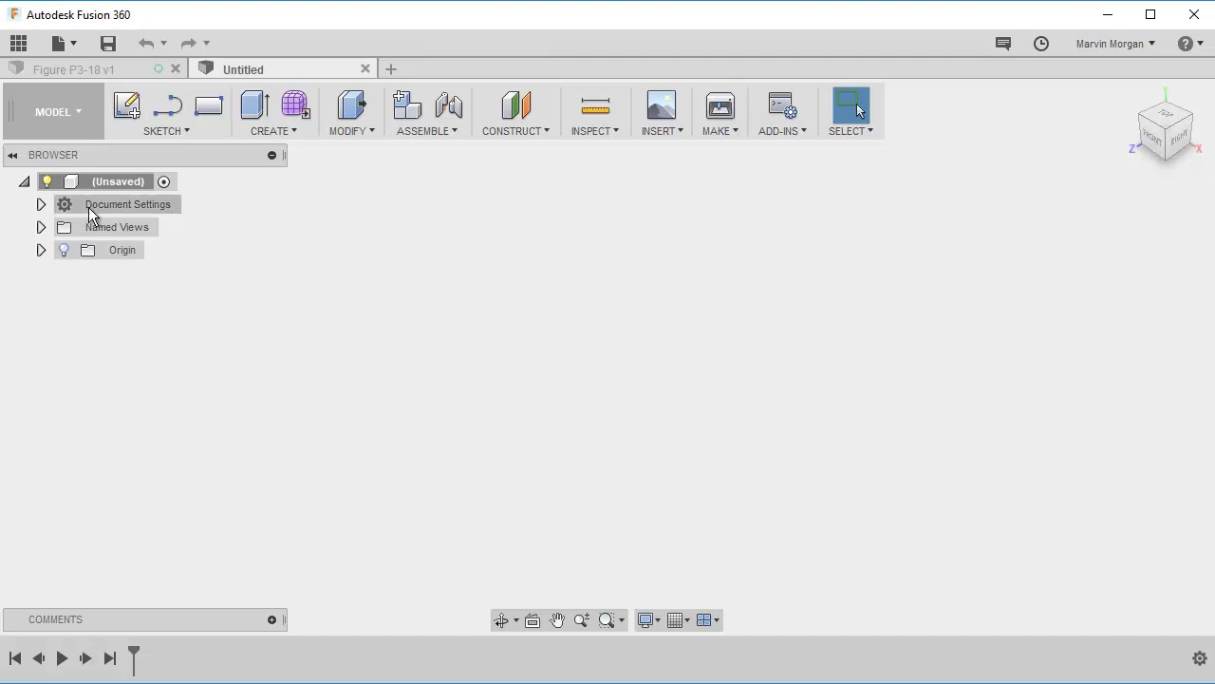
Change the document's active units to millimeters.
click(42, 205)
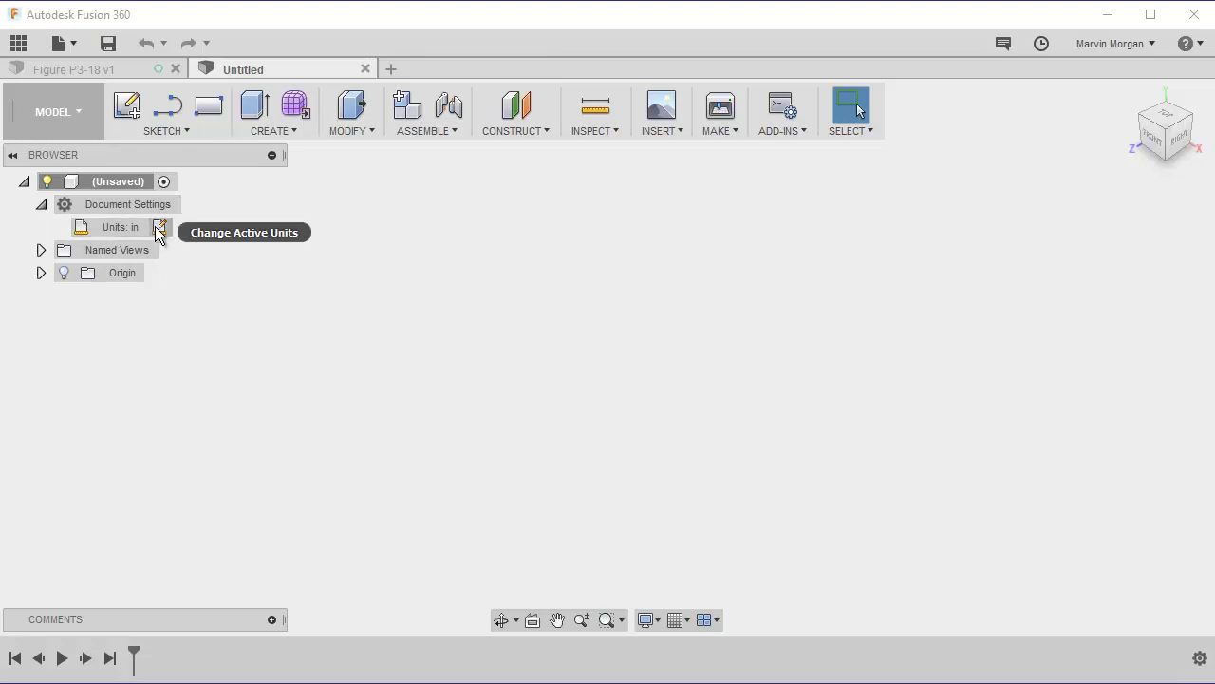
click(158, 228)
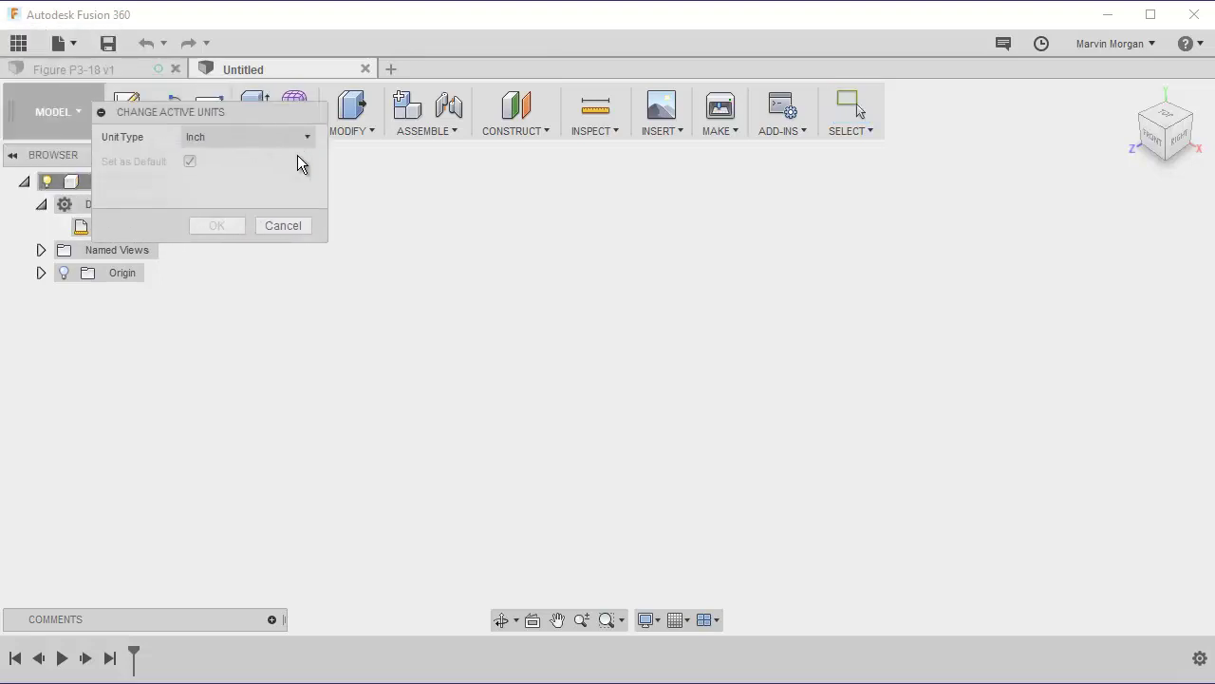
click(420, 252)
click(407, 298)
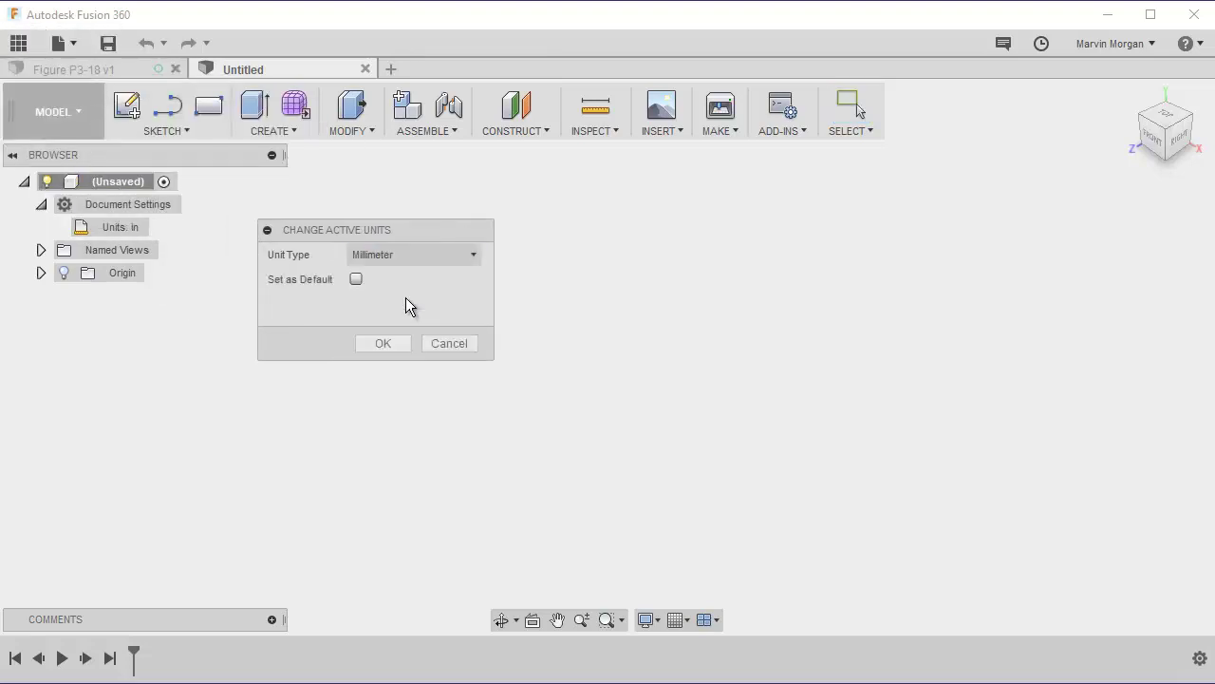
click(384, 344)
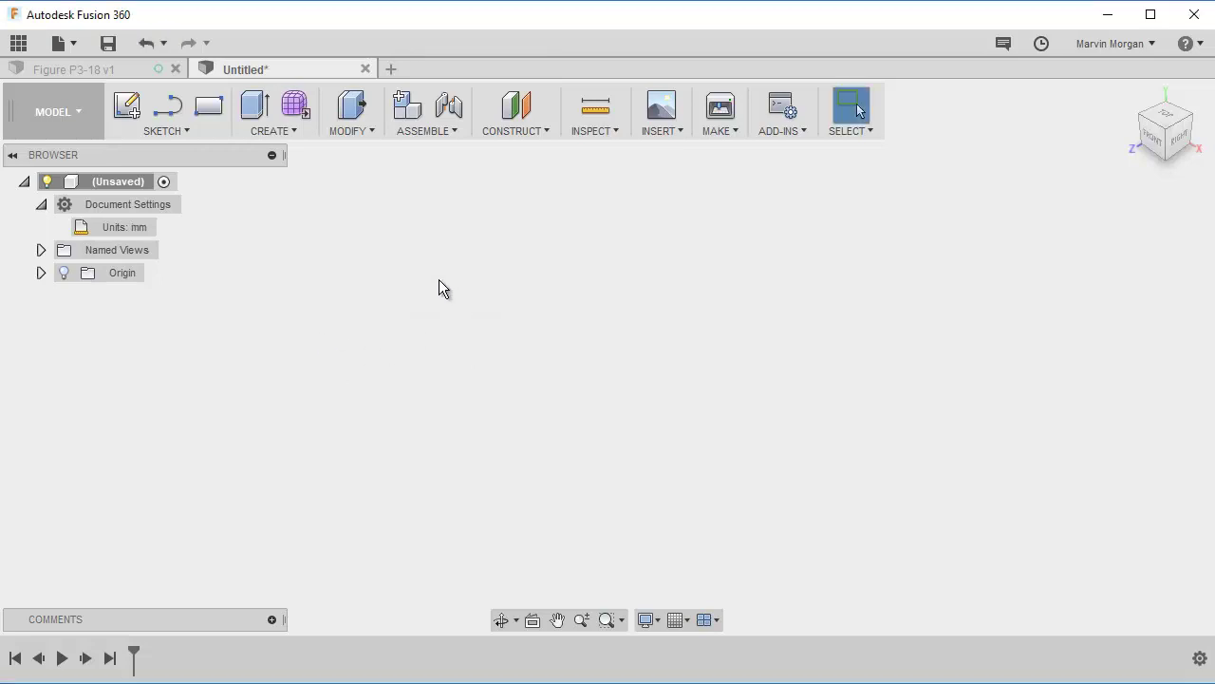
Create a new sketch on the front (XY) origin plane, viewed from the front.
click(128, 106)
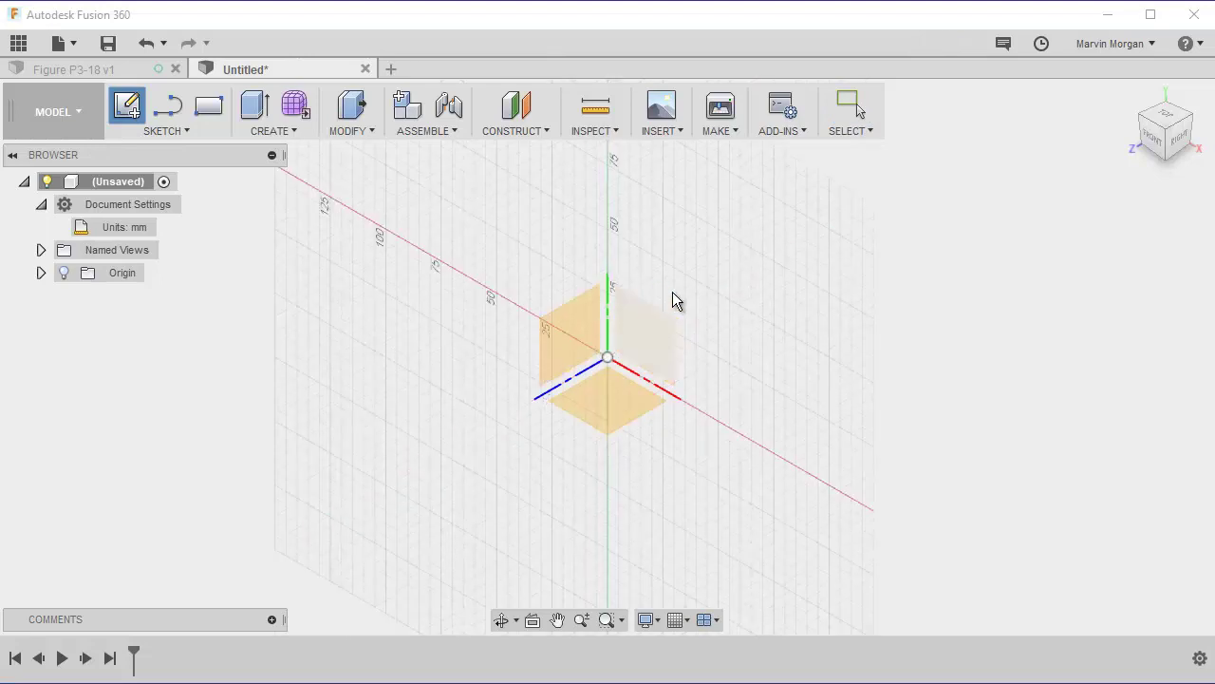
click(1155, 144)
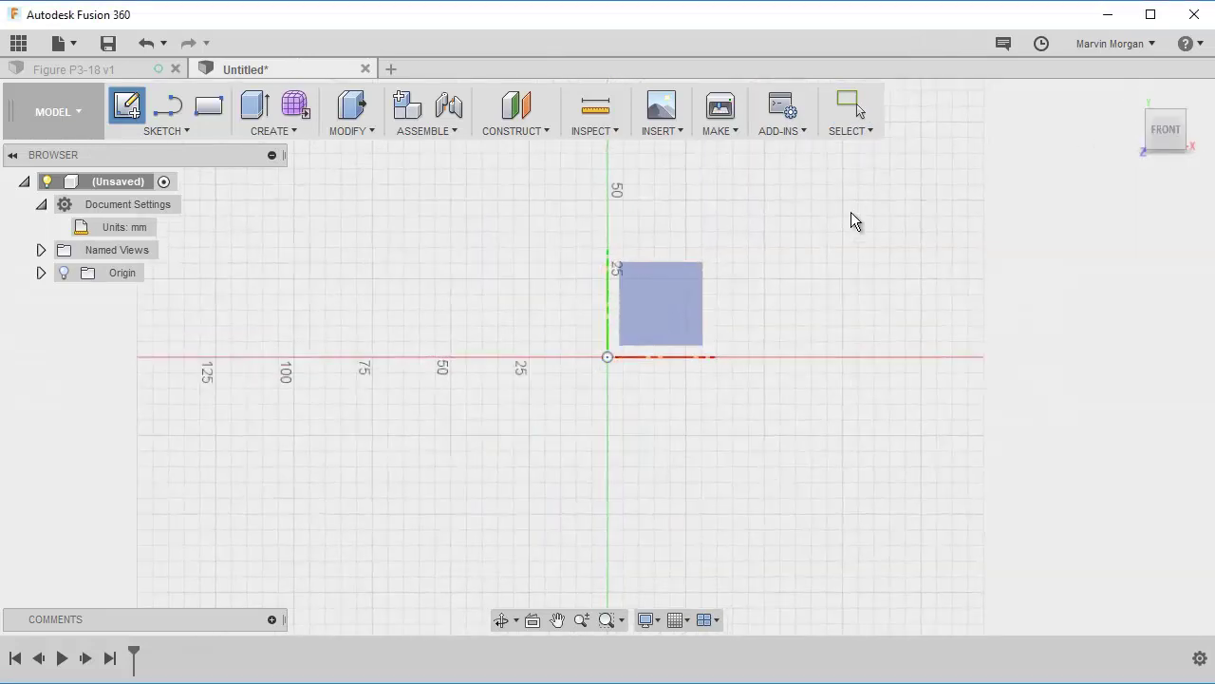
click(663, 300)
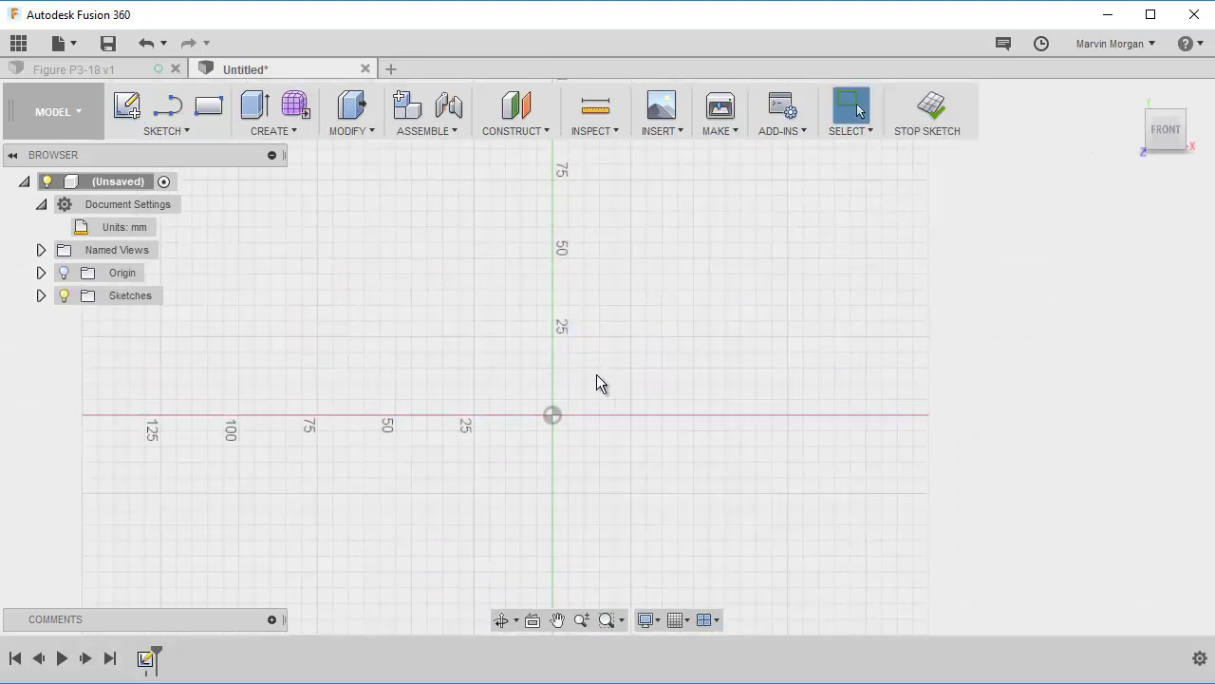
Draw a center rectangle at the origin, 60 mm high and 100 mm wide.
click(186, 133)
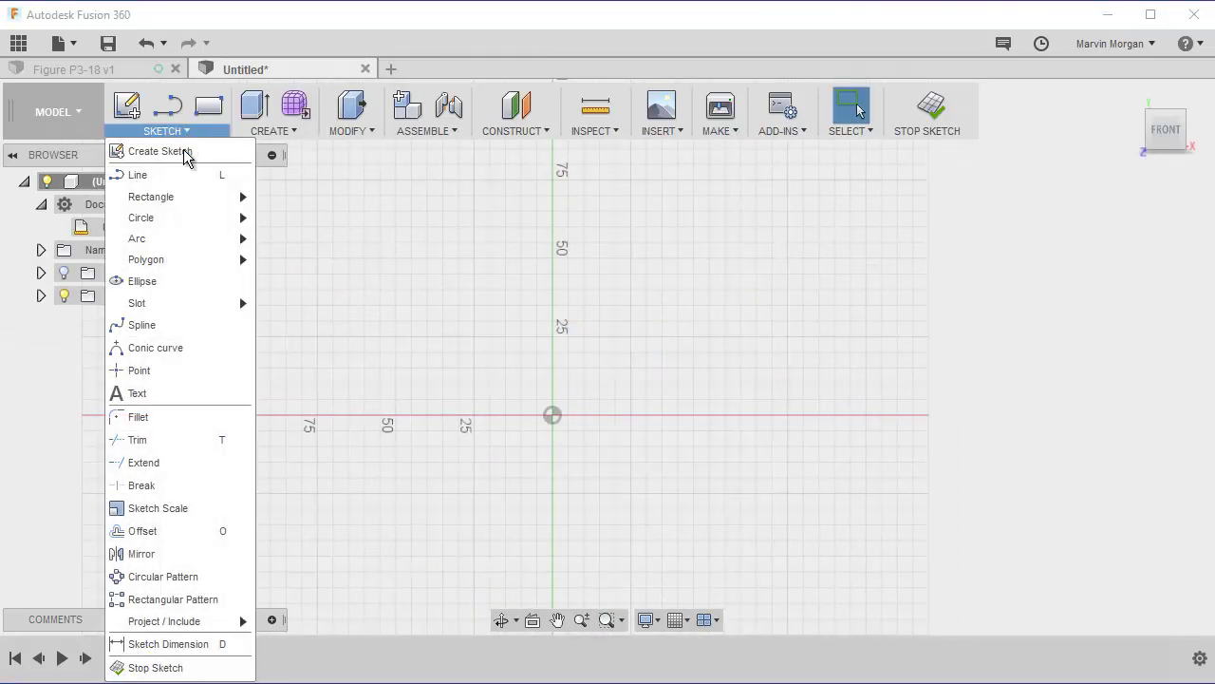
mouse_move(178, 196)
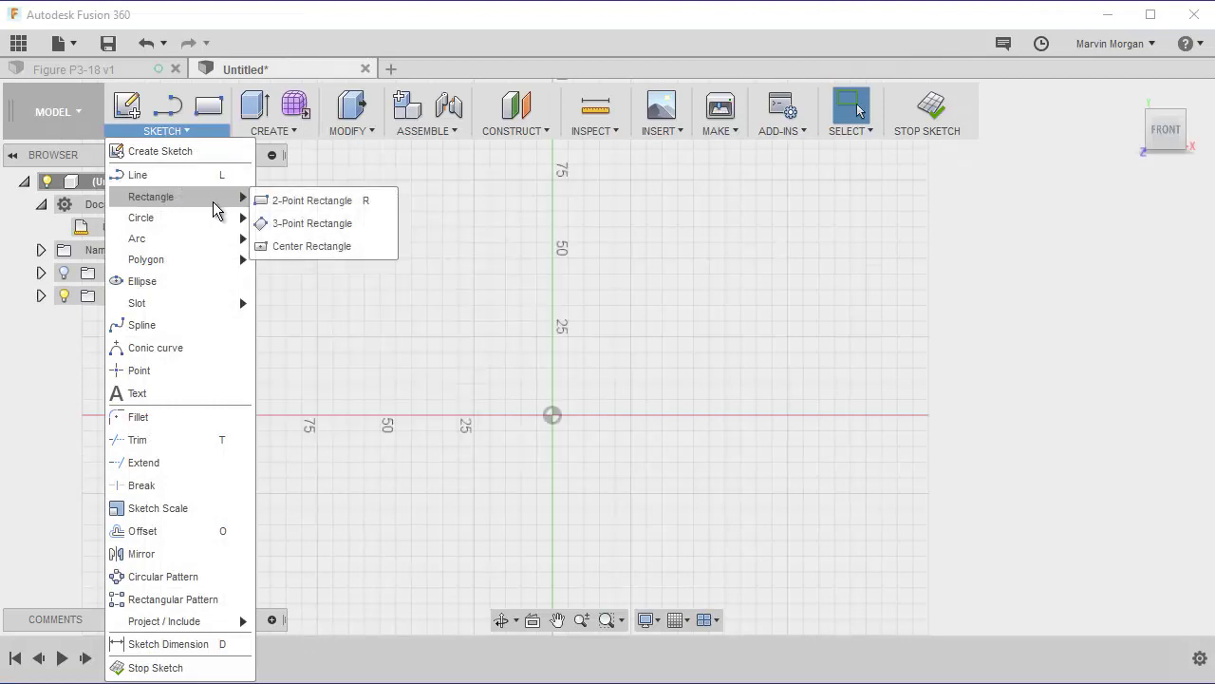
click(312, 246)
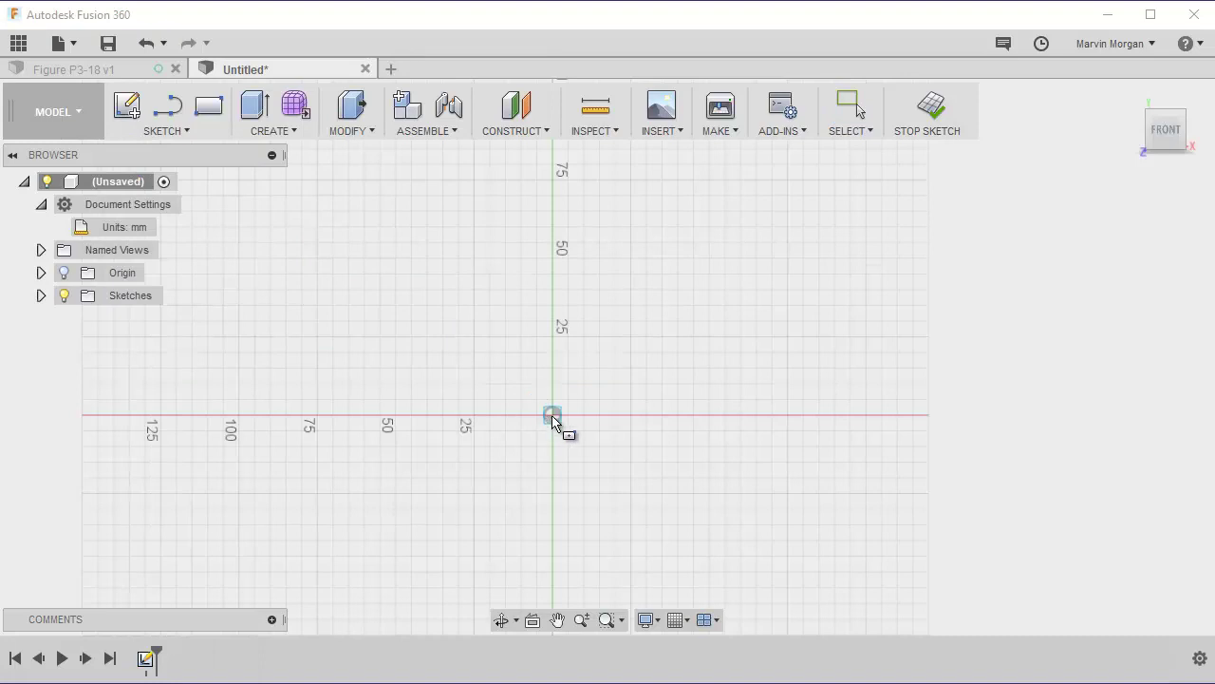
click(553, 415)
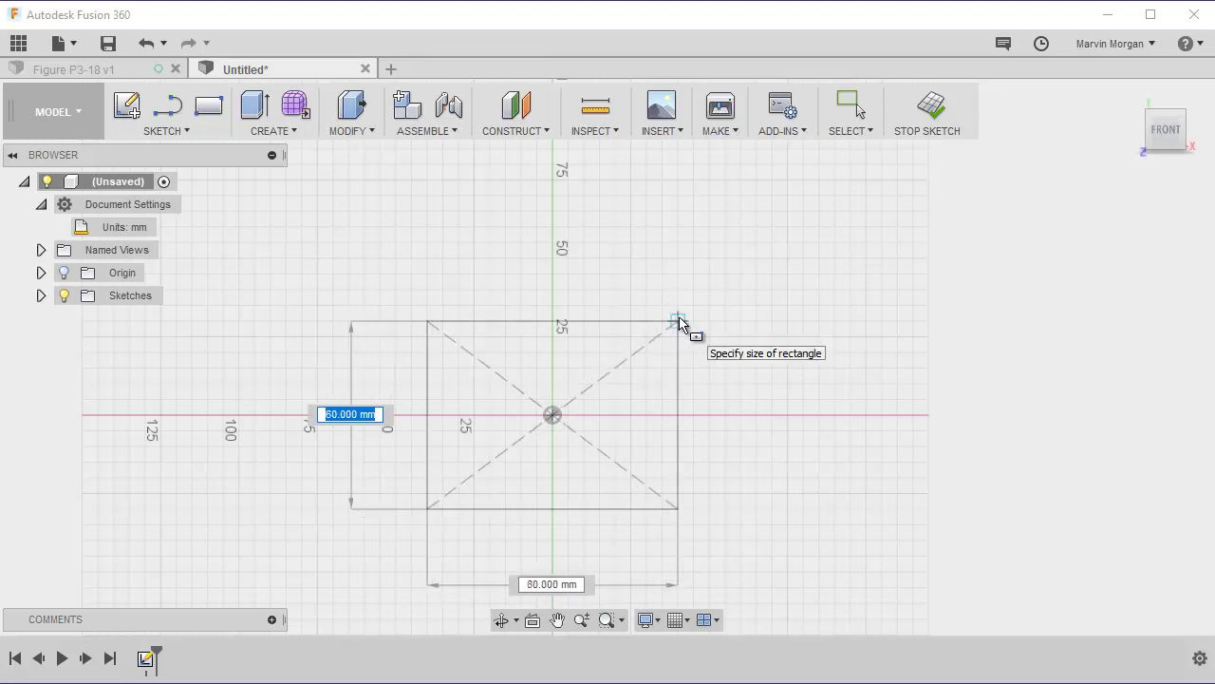
text(60)
key(Tab)
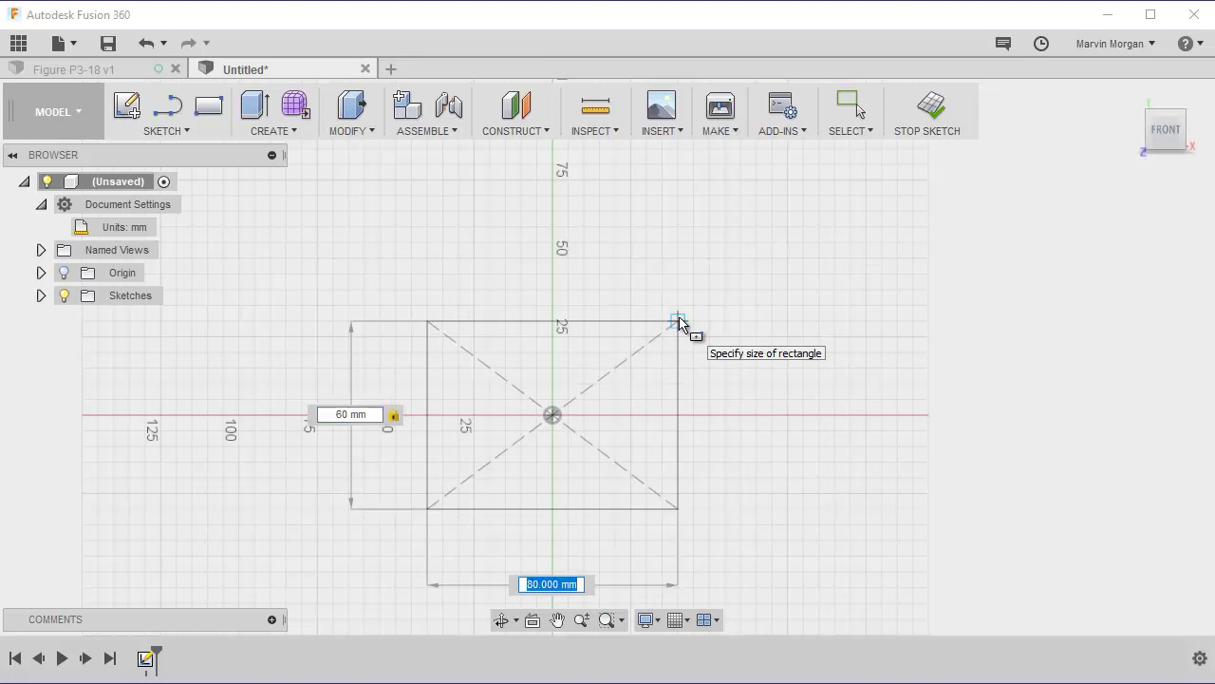
text(100)
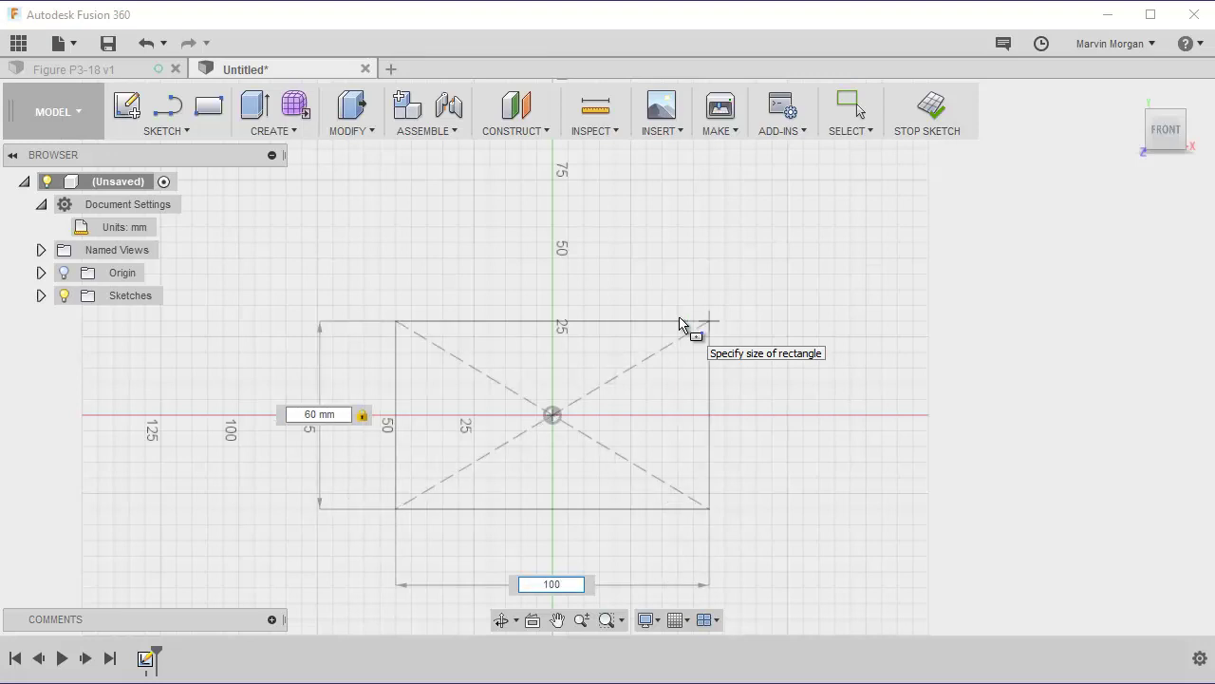
key(Tab)
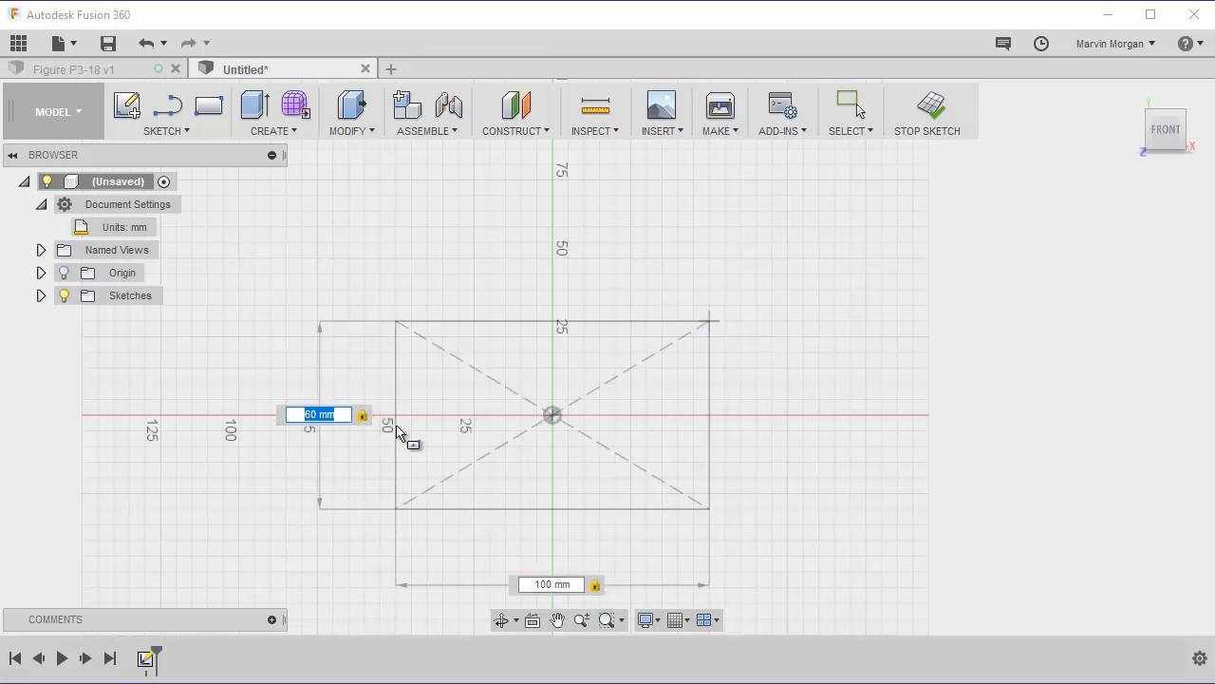
key(Return)
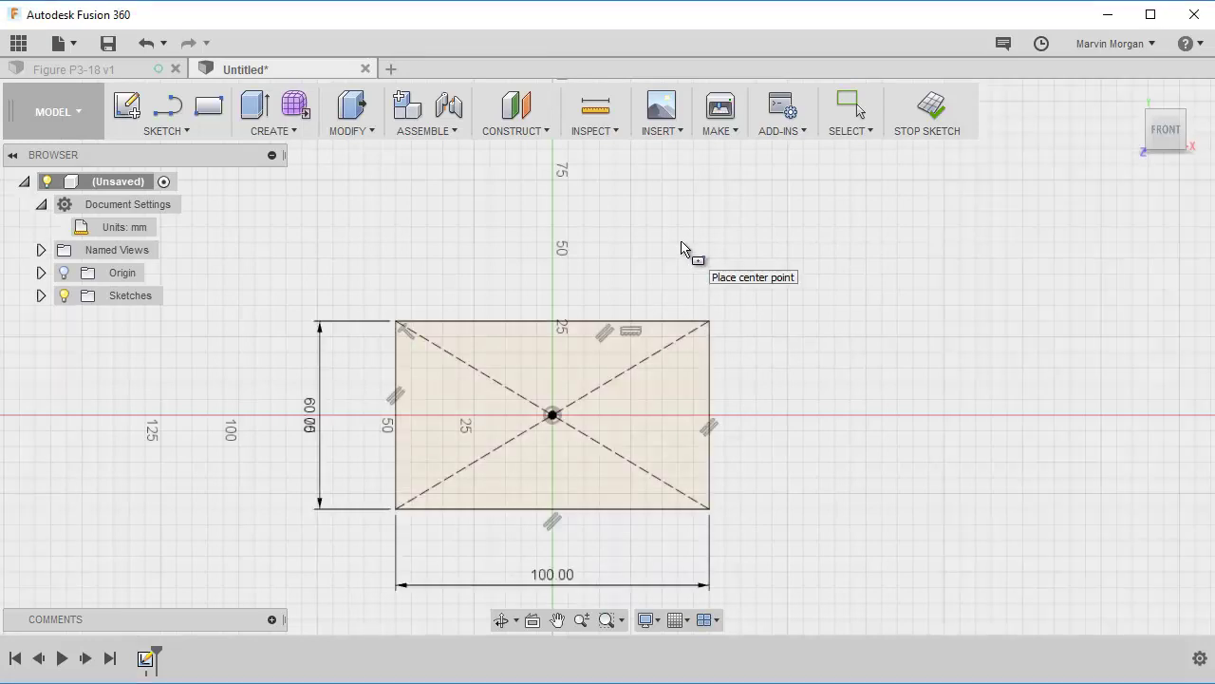
Draw a line sloping down across the rectangle from its left edge to its right edge, ending about 10 mm above the lower edge.
click(165, 130)
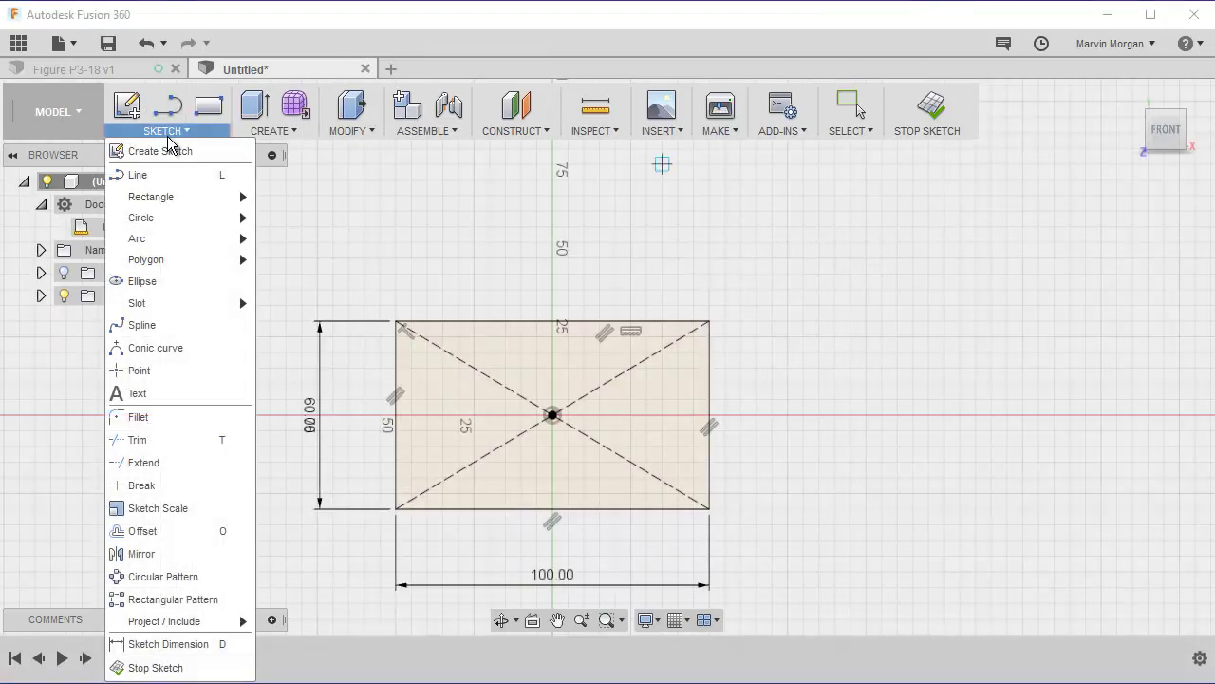
click(145, 175)
mouse_move(548, 412)
middle_down()
mouse_move(485, 345)
mouse_move(429, 322)
middle_up()
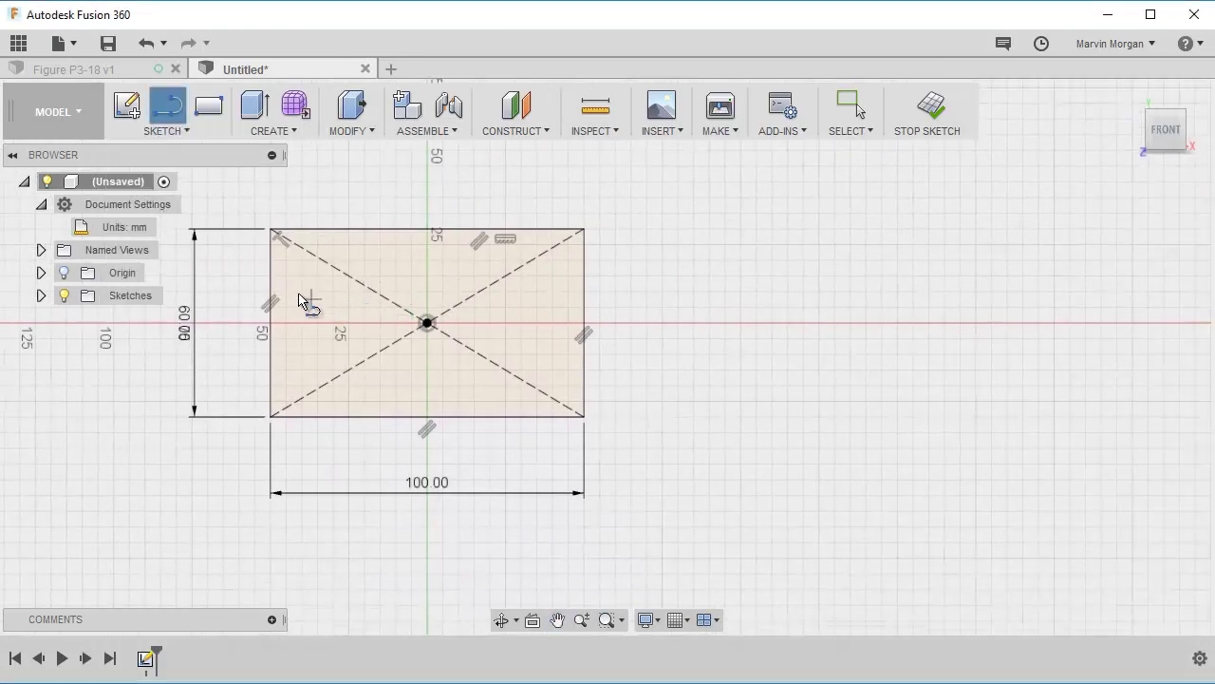
click(271, 281)
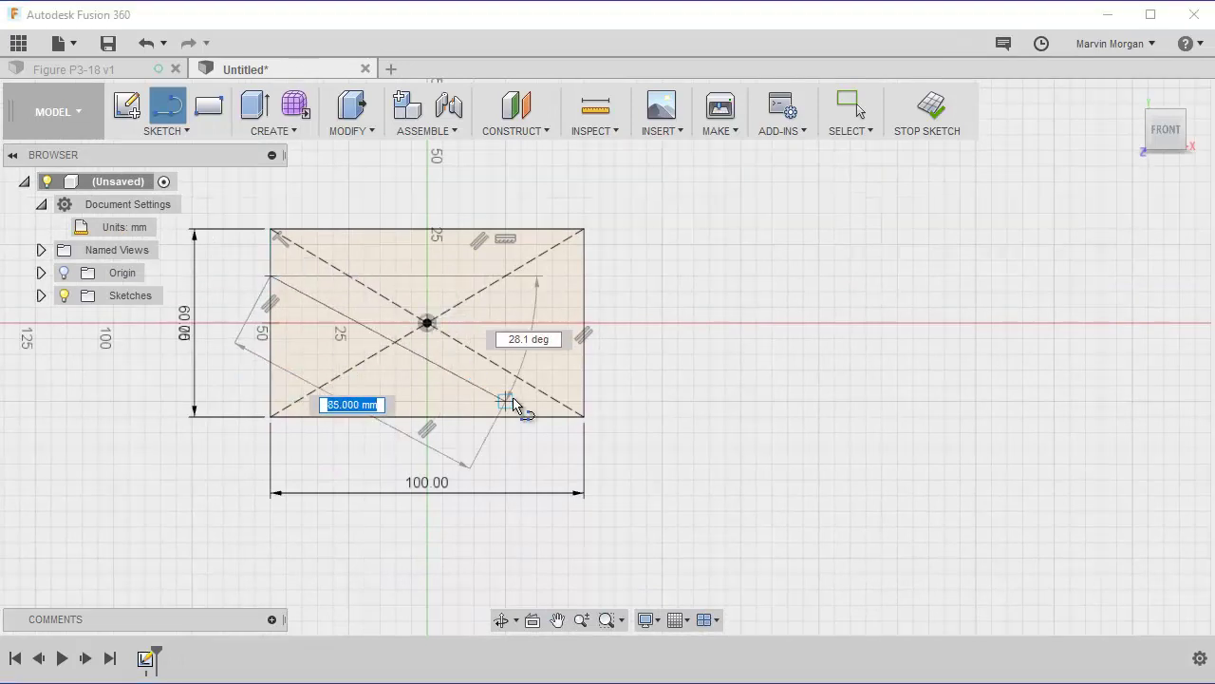
double_click(584, 386)
key(Escape)
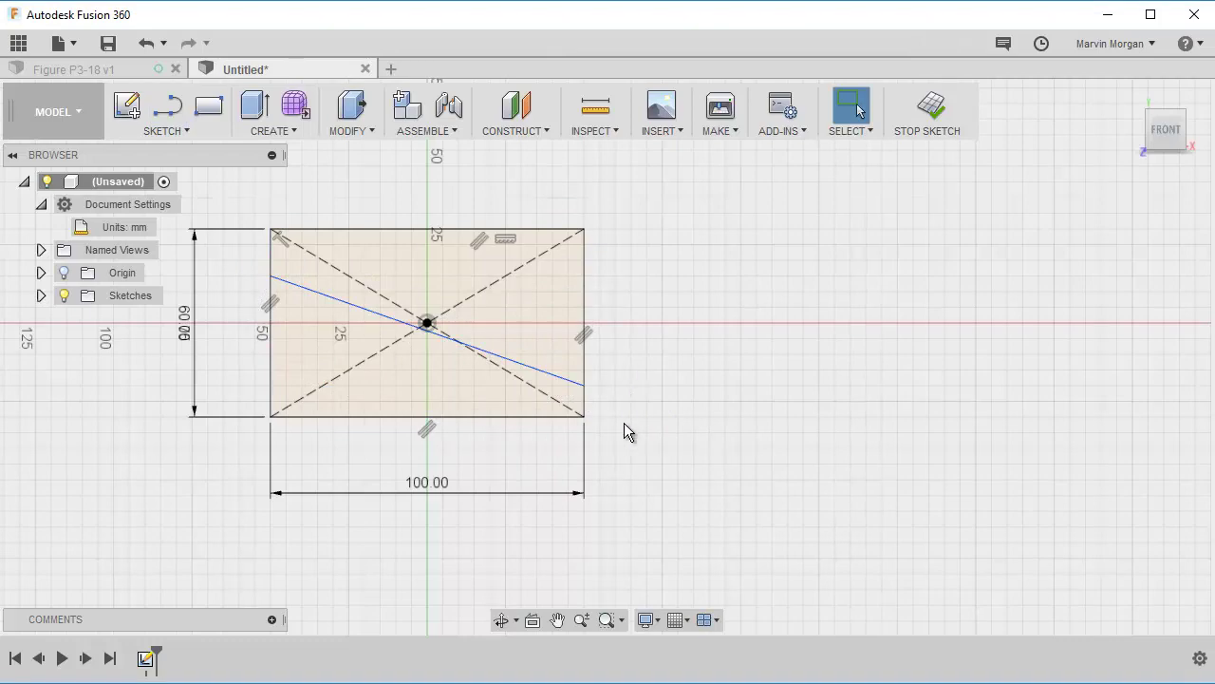
Dimension the sloped line's right endpoint at 7 mm above the rectangle's lower edge.
scroll(616, 423, up, 5)
mouse_move(600, 392)
middle_down()
mouse_move(788, 437)
mouse_move(791, 428)
middle_up()
click(166, 130)
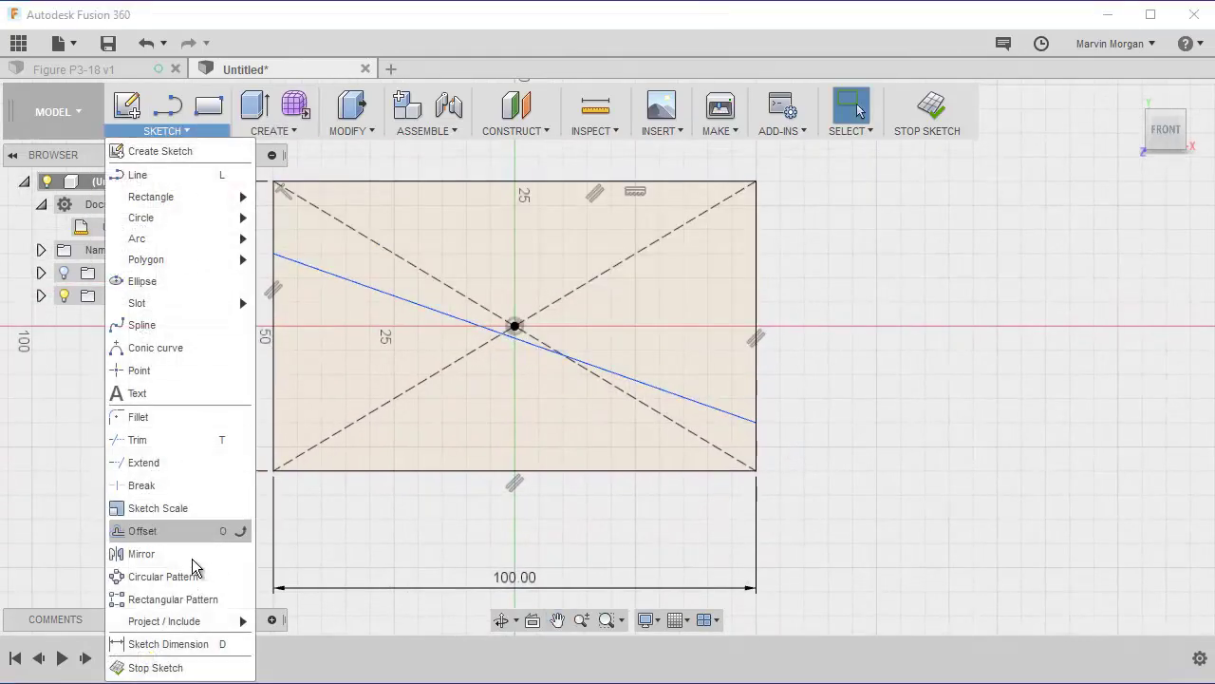
click(169, 644)
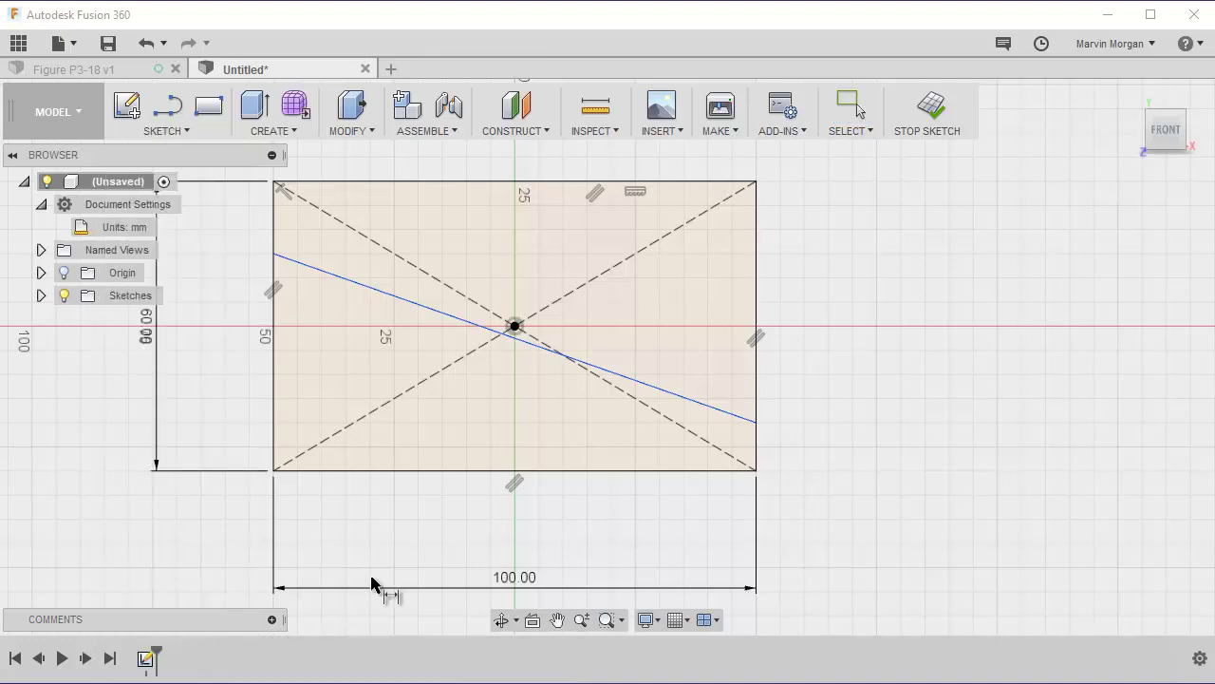
click(756, 423)
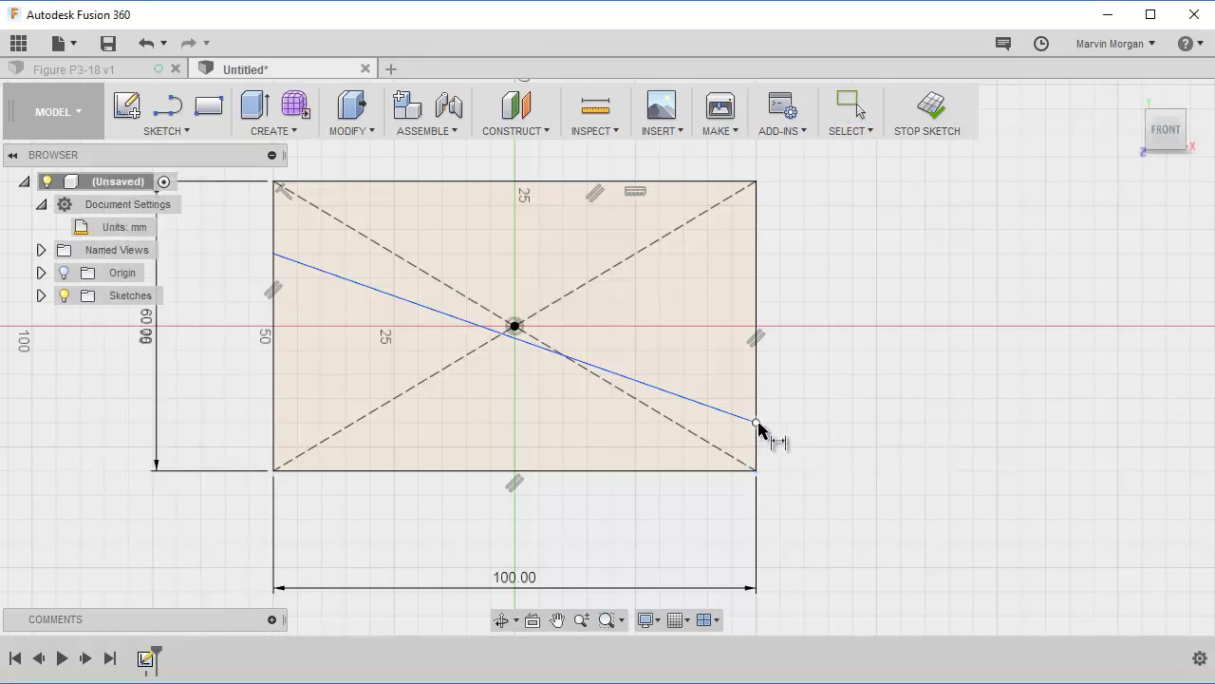
click(734, 472)
click(798, 448)
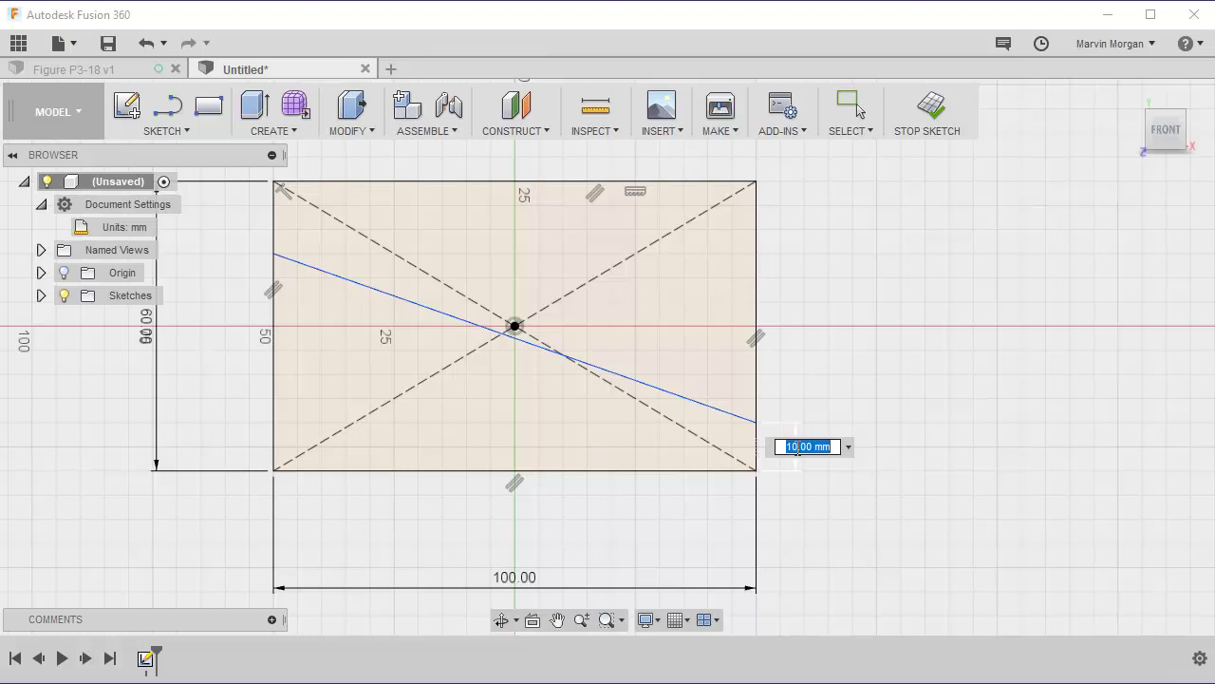
text(7)
key(Return)
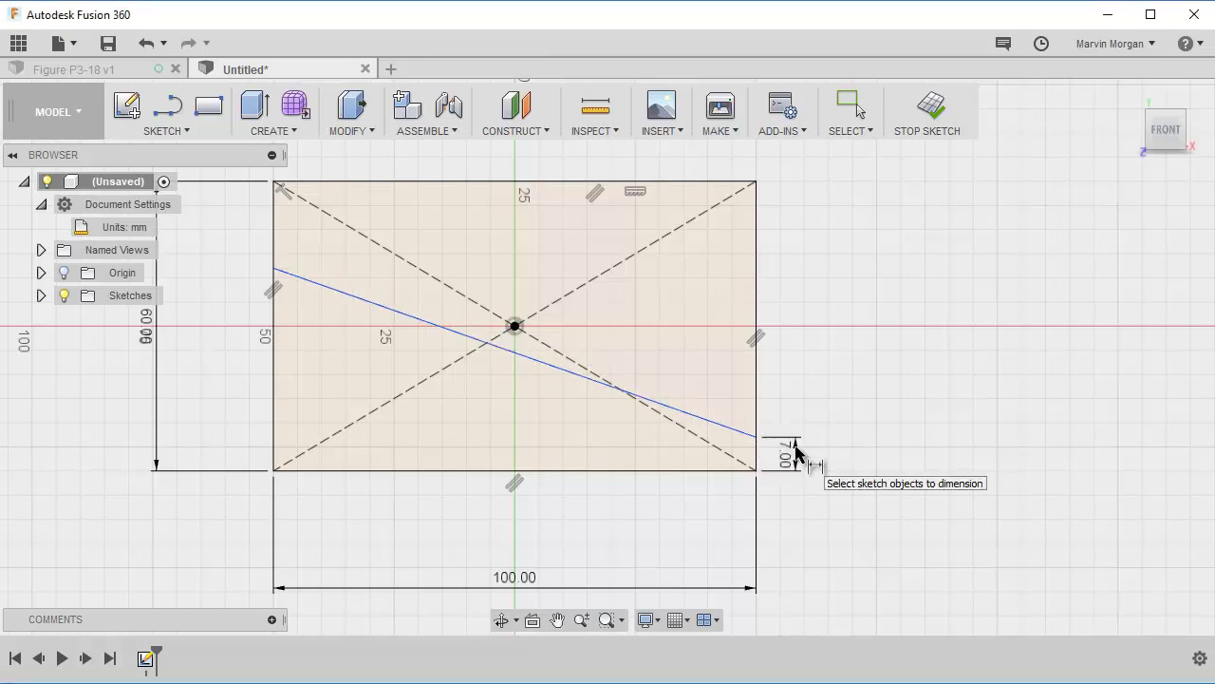
Dimension the angle between the sloped line and the rectangle's upper edge at 22 degrees.
click(478, 342)
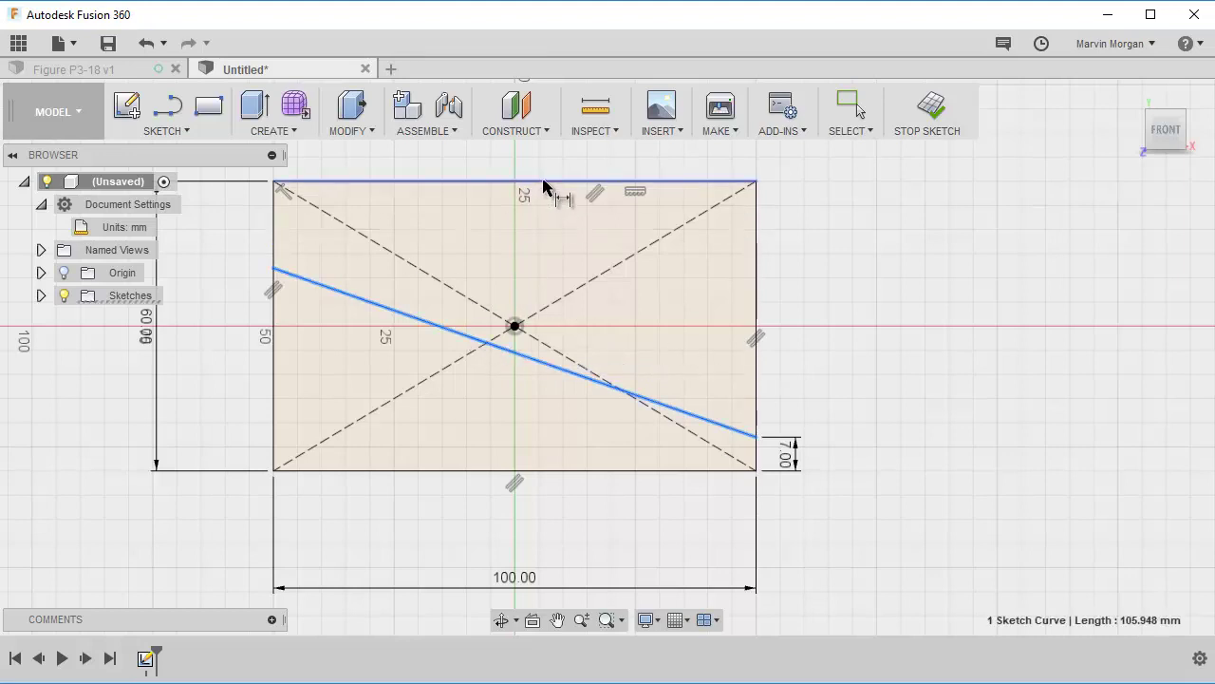
click(542, 182)
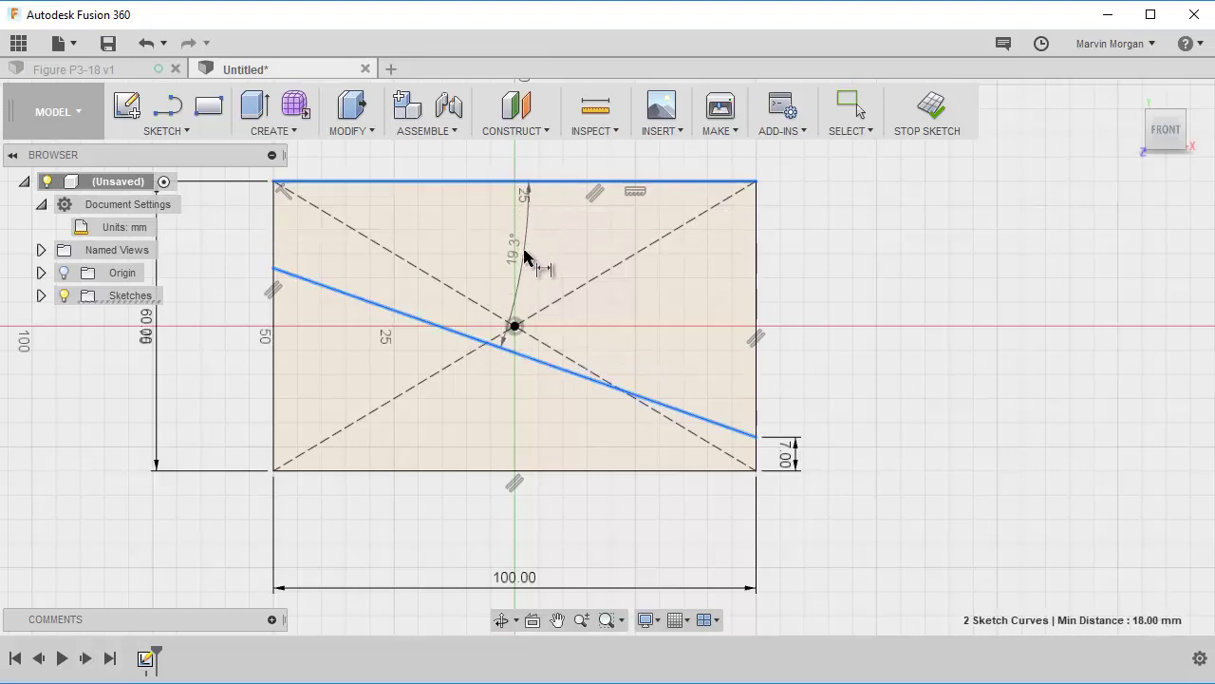
click(521, 255)
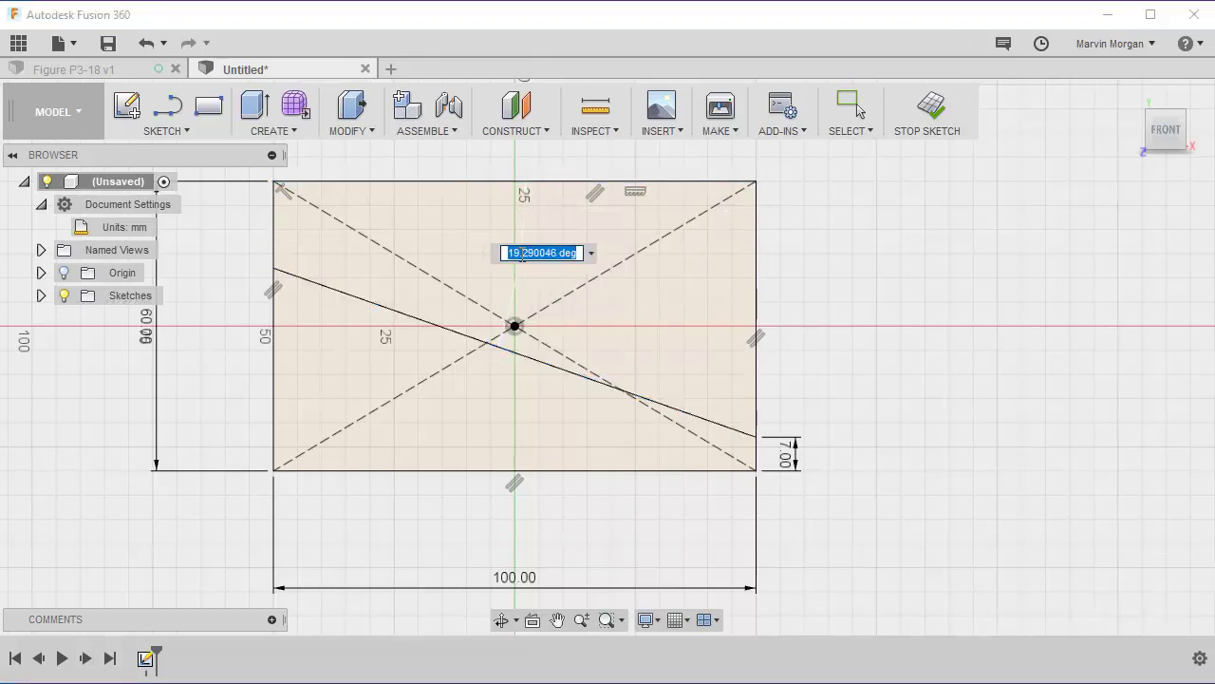
text(22)
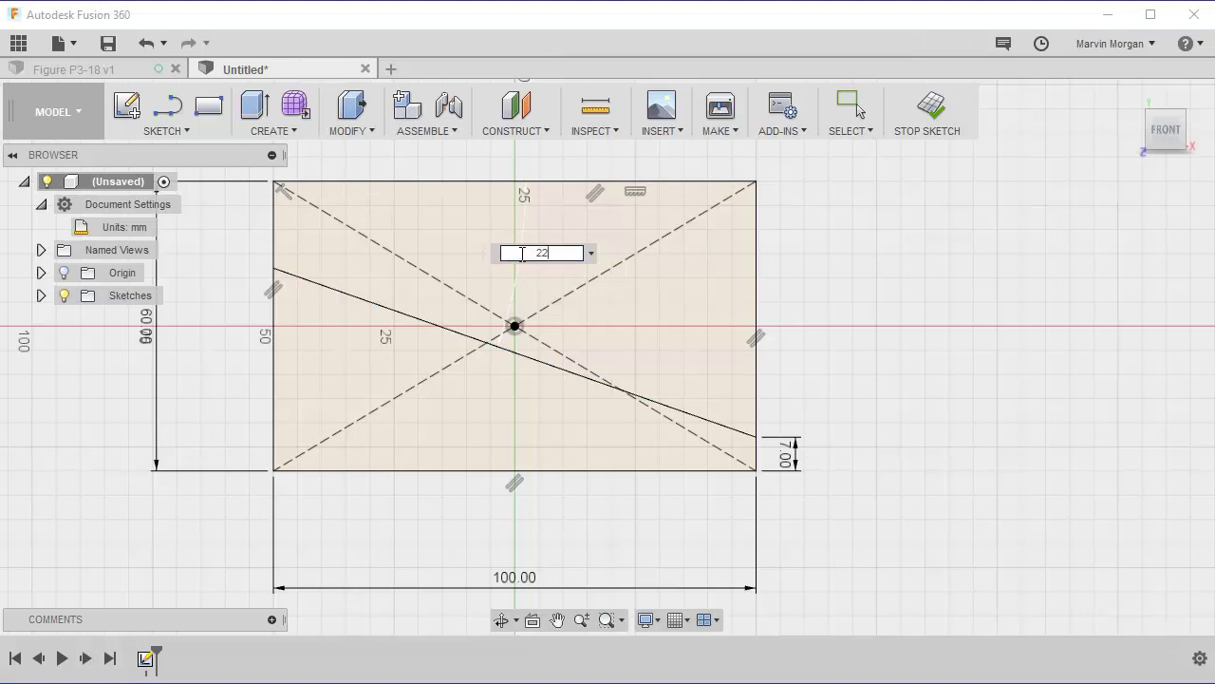
key(Return)
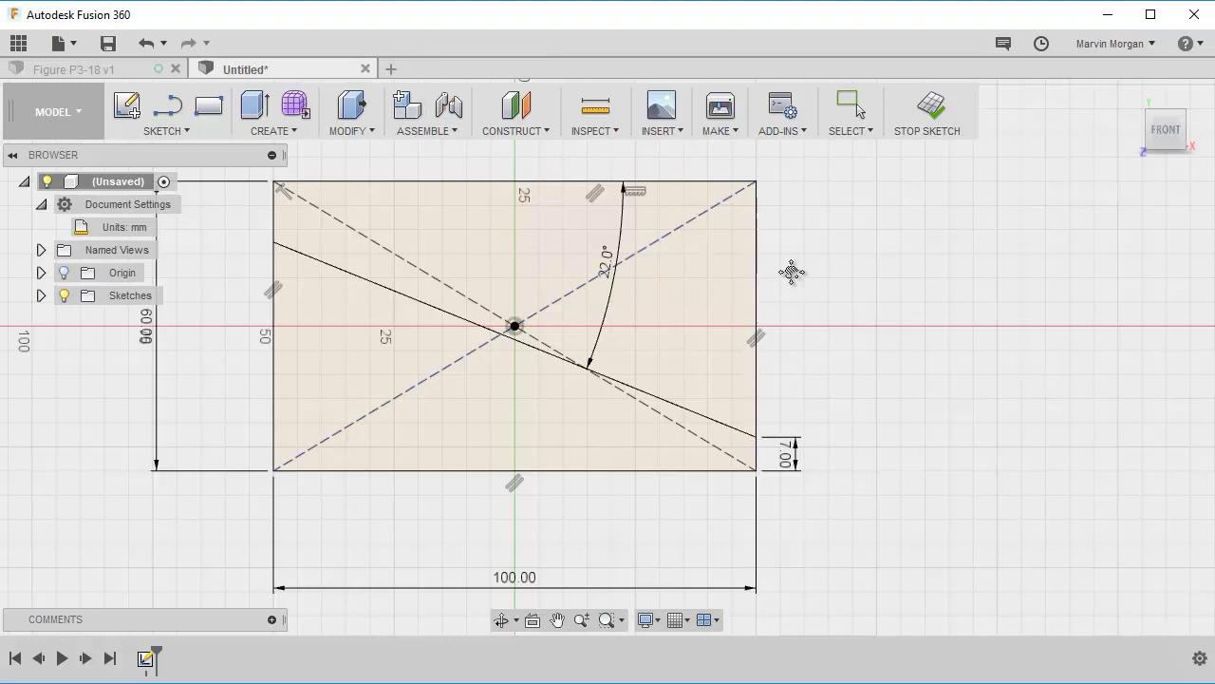
Draw a second sloping line from the upper edge, just left of its middle, to the right edge about 5 mm above the horizontal axis.
mouse_move(789, 272)
middle_down()
mouse_move(727, 337)
mouse_move(731, 348)
middle_up()
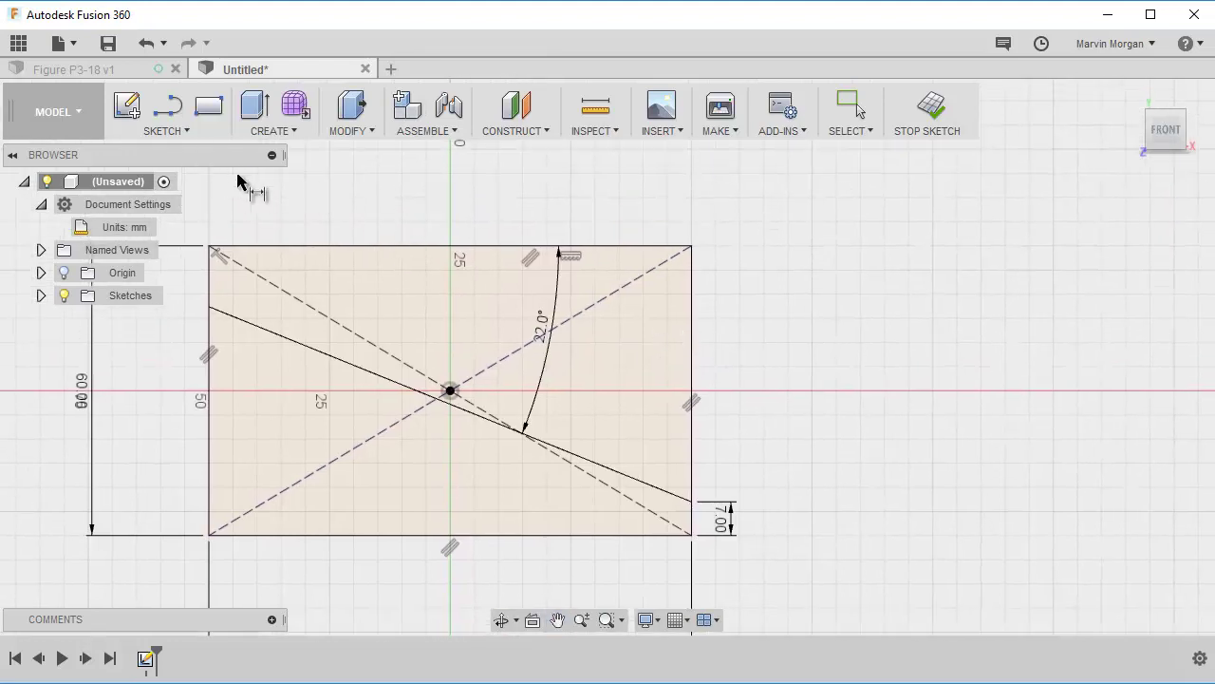
click(171, 130)
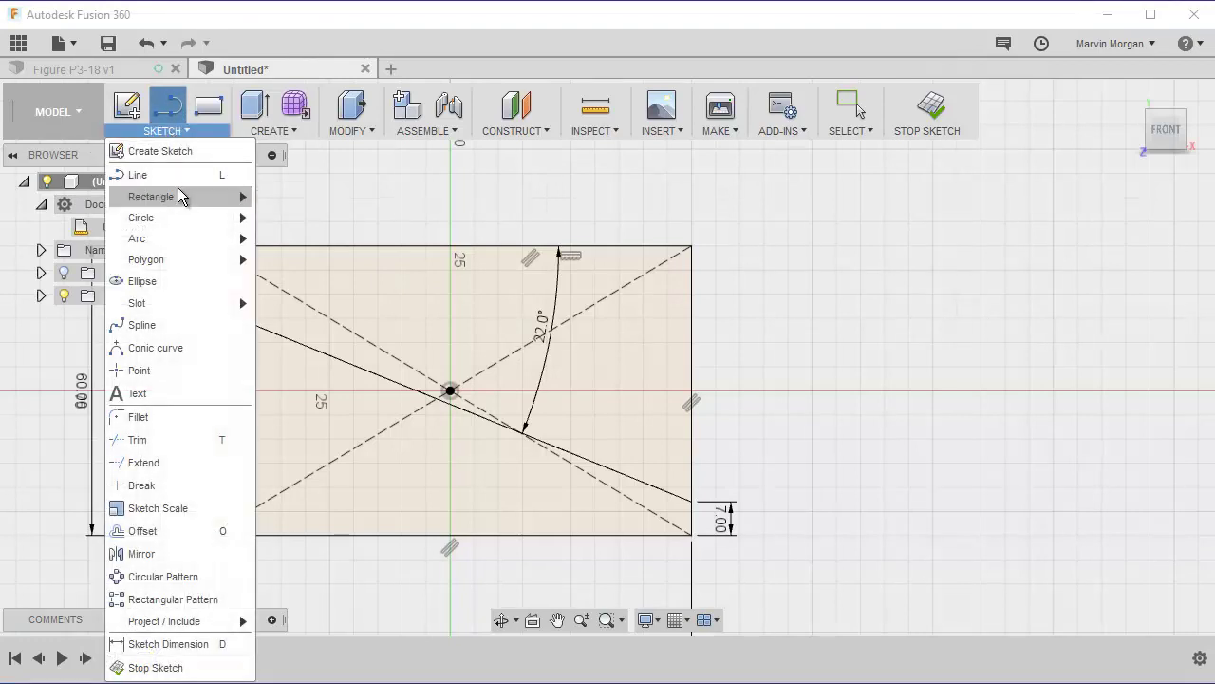
click(152, 176)
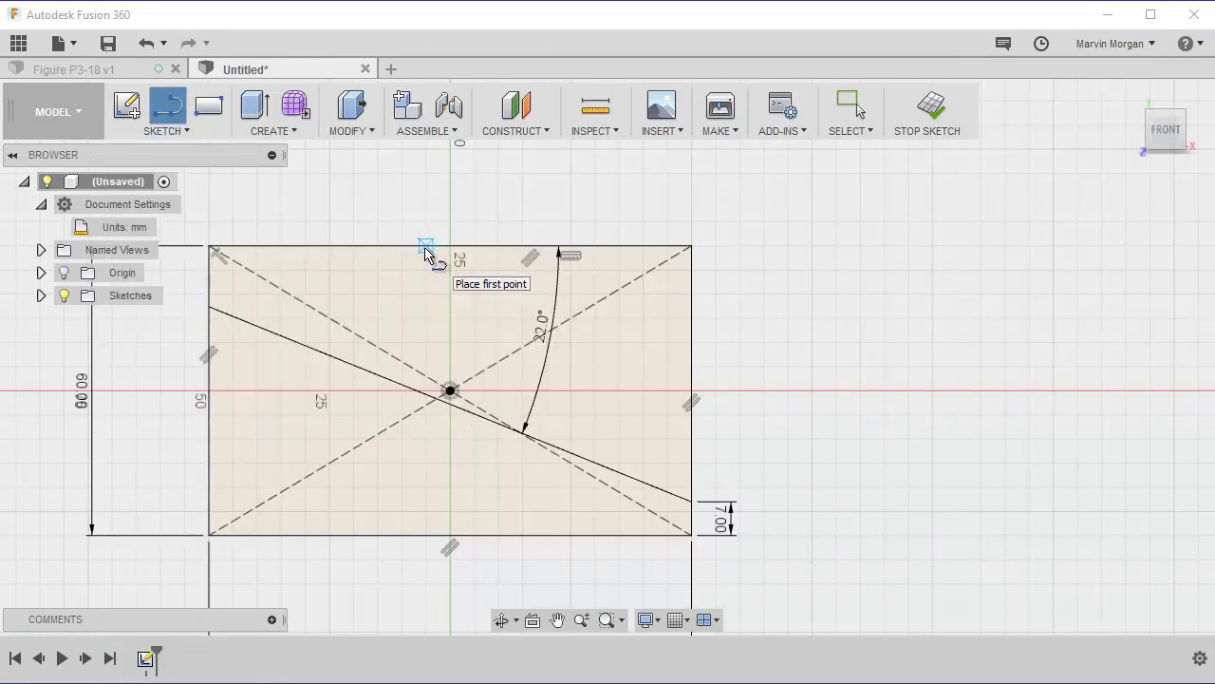
click(695, 368)
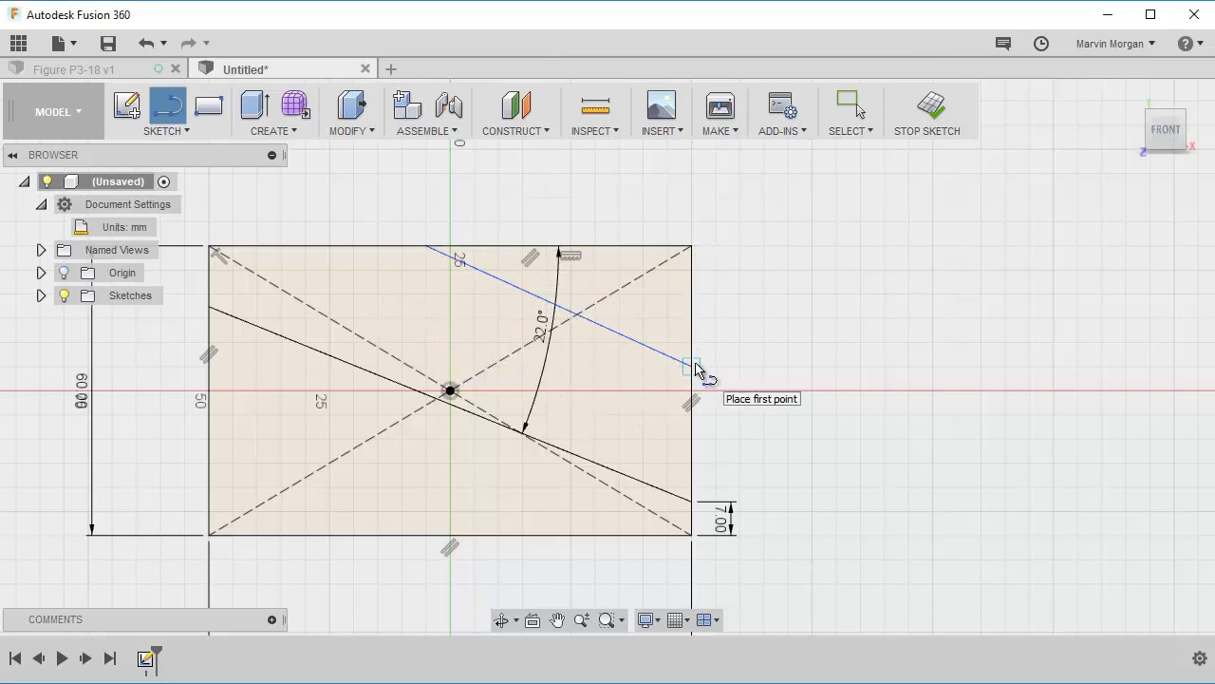
Dimension the second sloped line's right endpoint at 38 mm above the rectangle's lower edge.
click(164, 132)
click(201, 643)
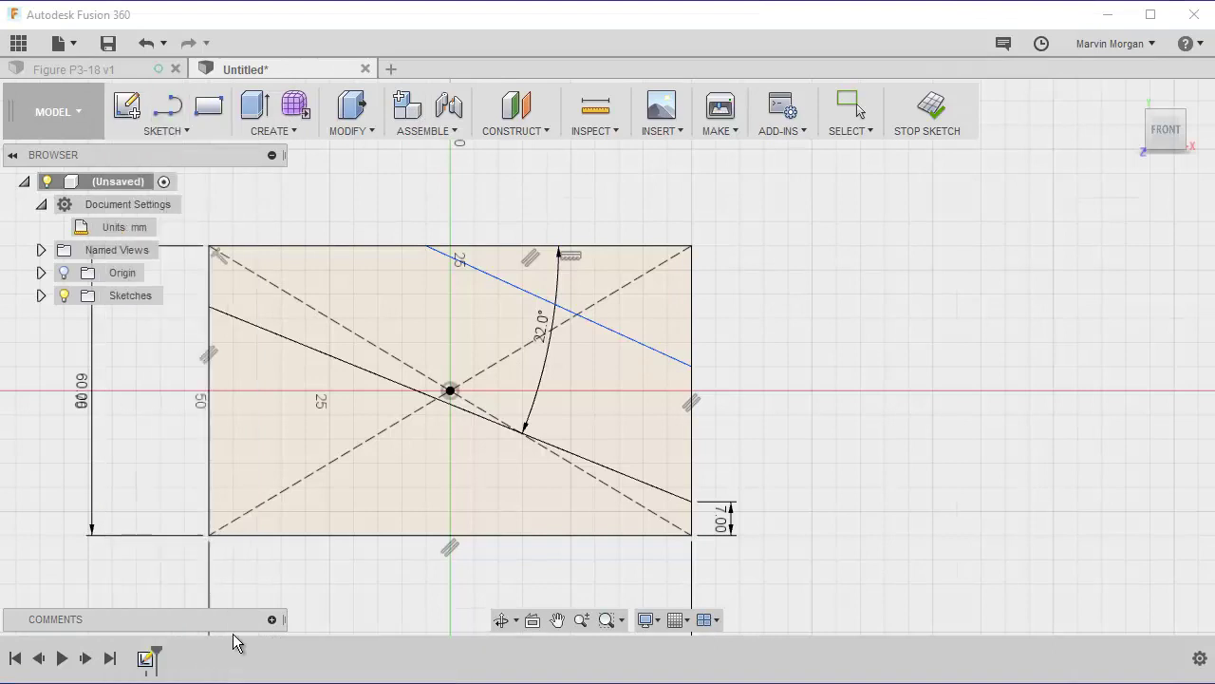
click(691, 368)
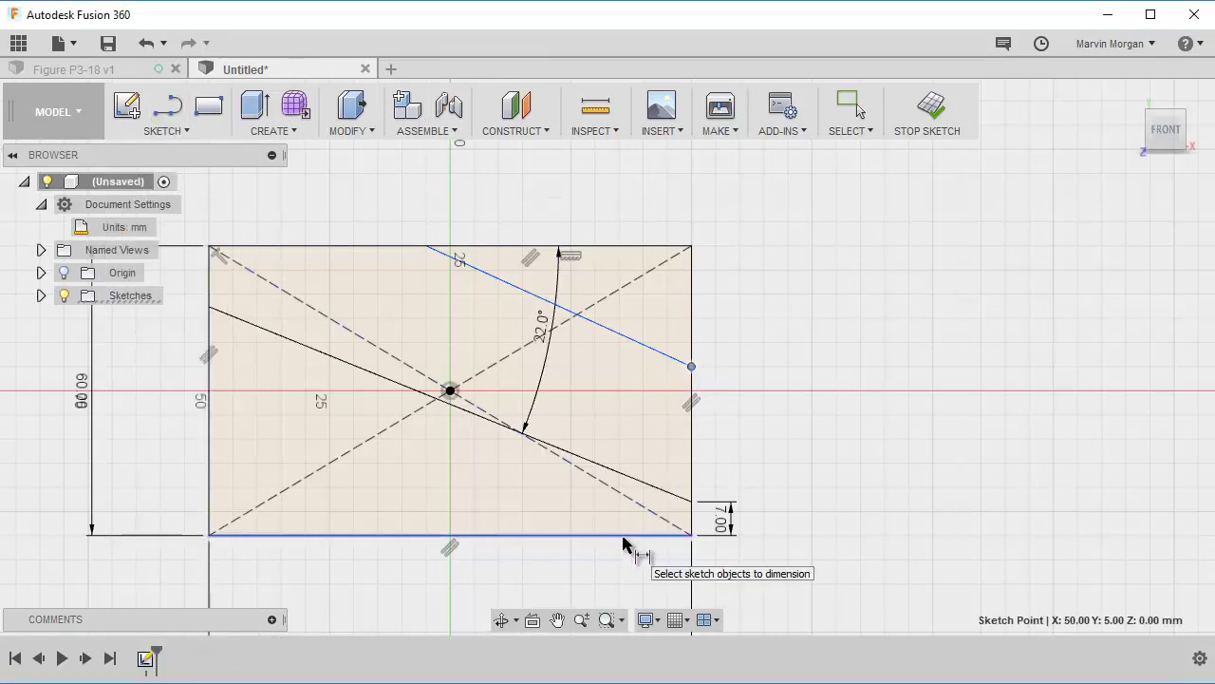
click(625, 535)
click(769, 429)
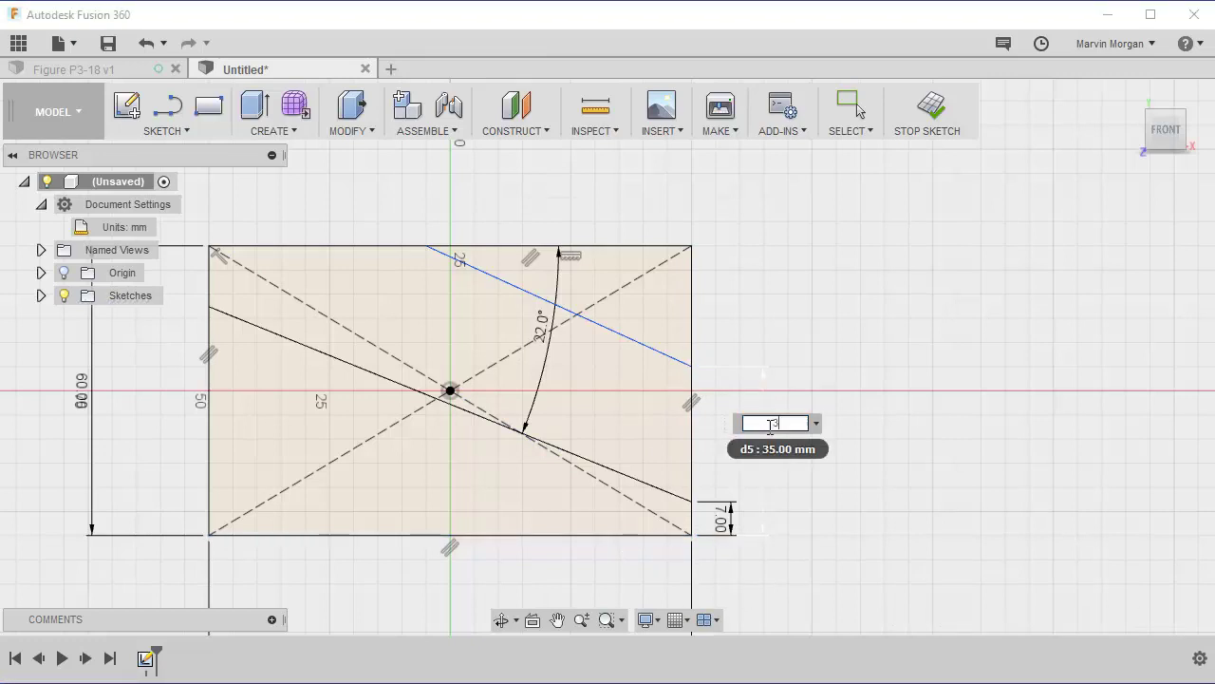
text(38)
key(Return)
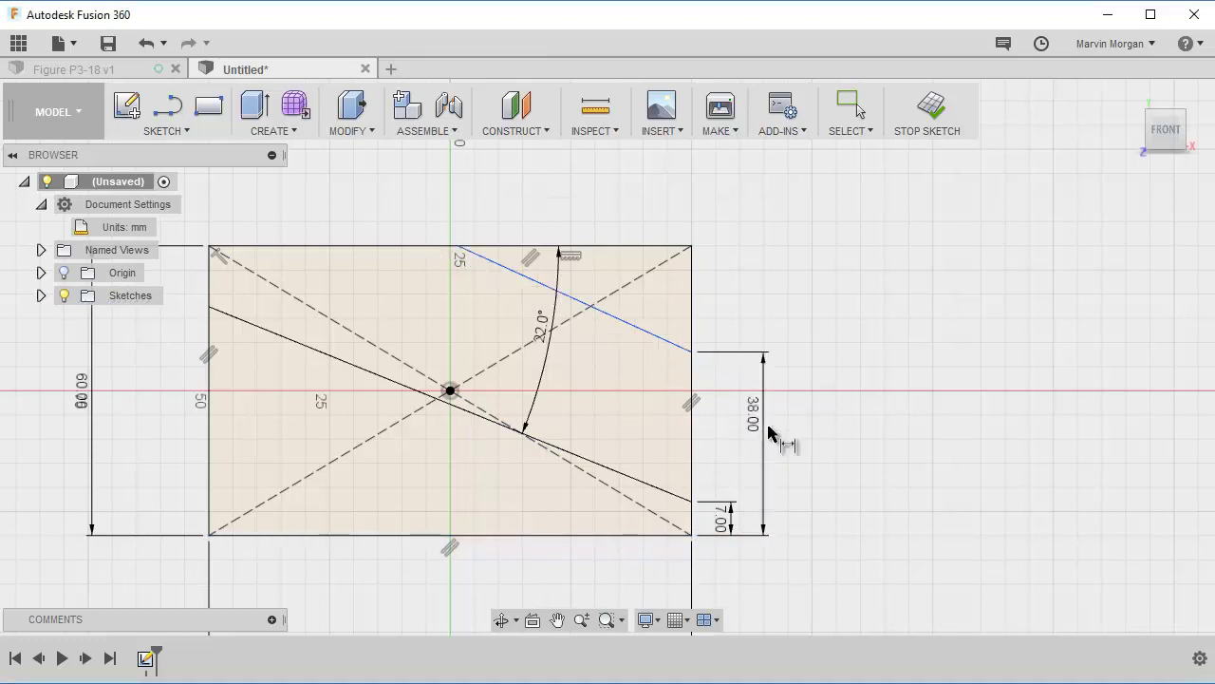
Dimension the angle between the second sloped line and the rectangle's upper edge at 22 degrees.
click(581, 306)
click(617, 248)
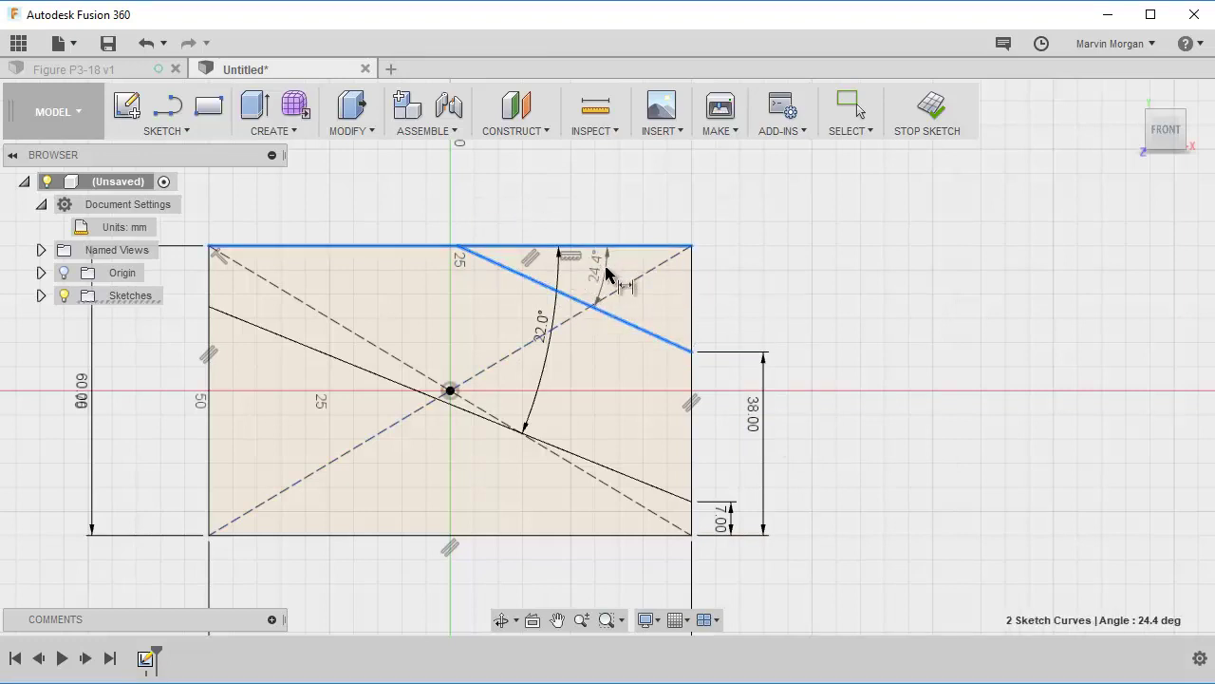
click(608, 268)
text(0)
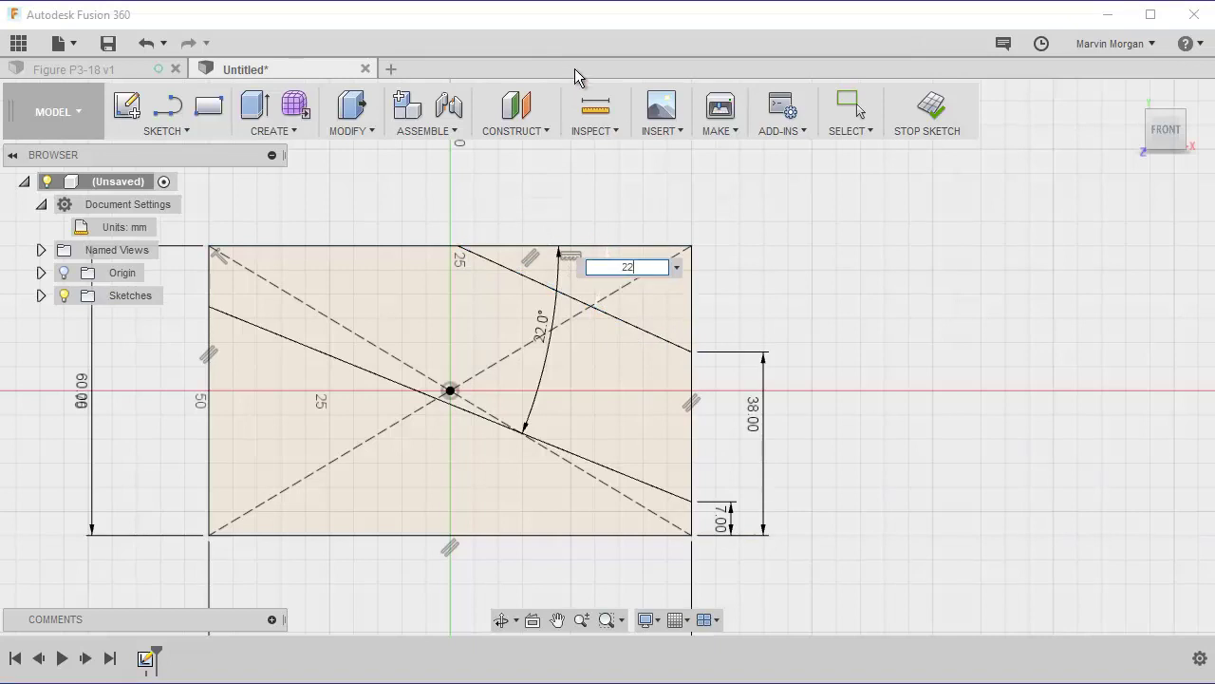
key(Return)
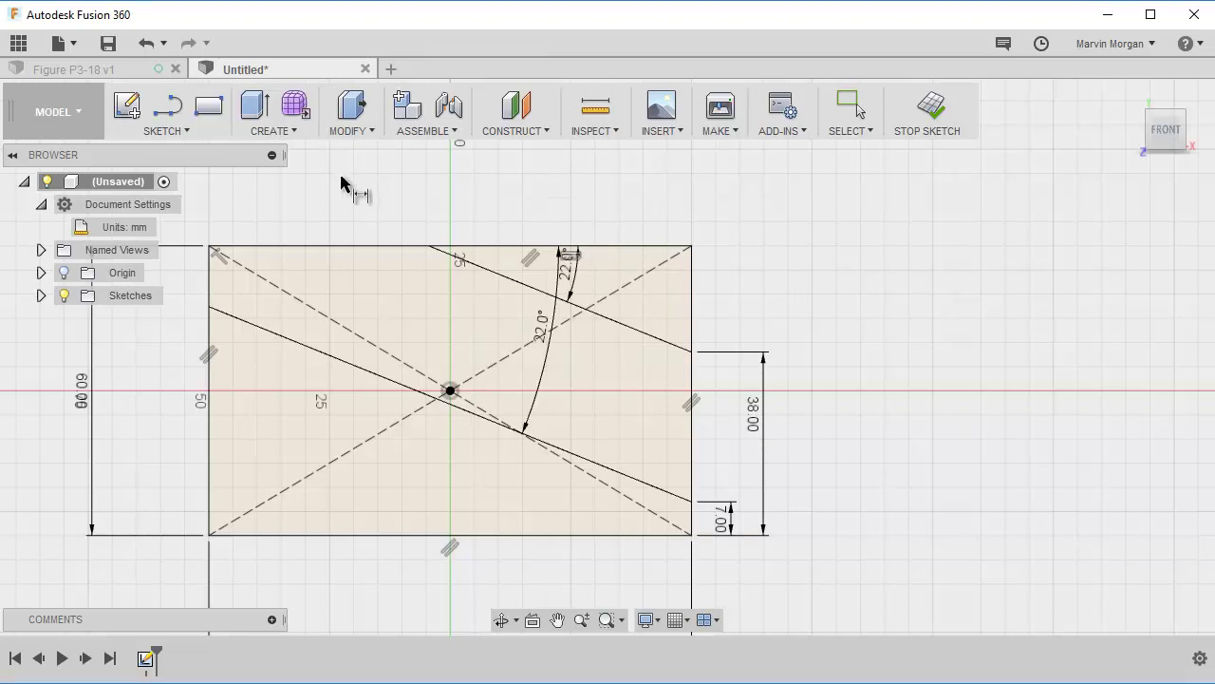
Place two sketch points between the sloped lines: one about 30 mm from the left edge, the other about 20 mm from the right edge.
click(184, 133)
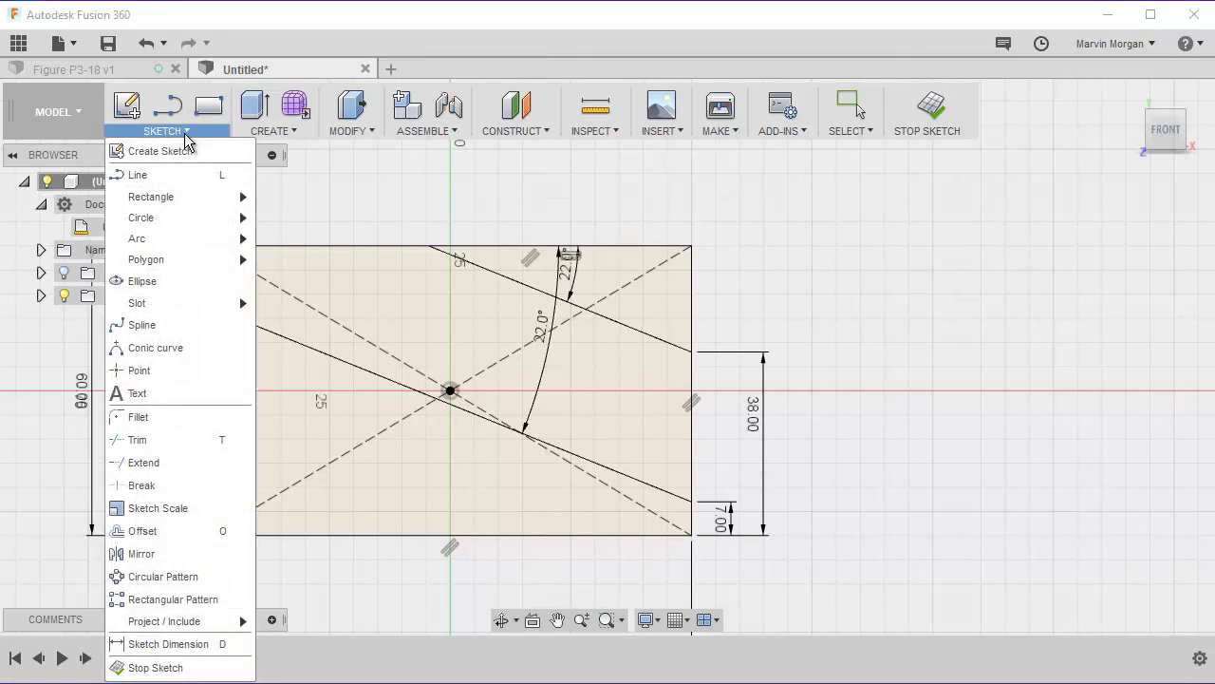
click(157, 370)
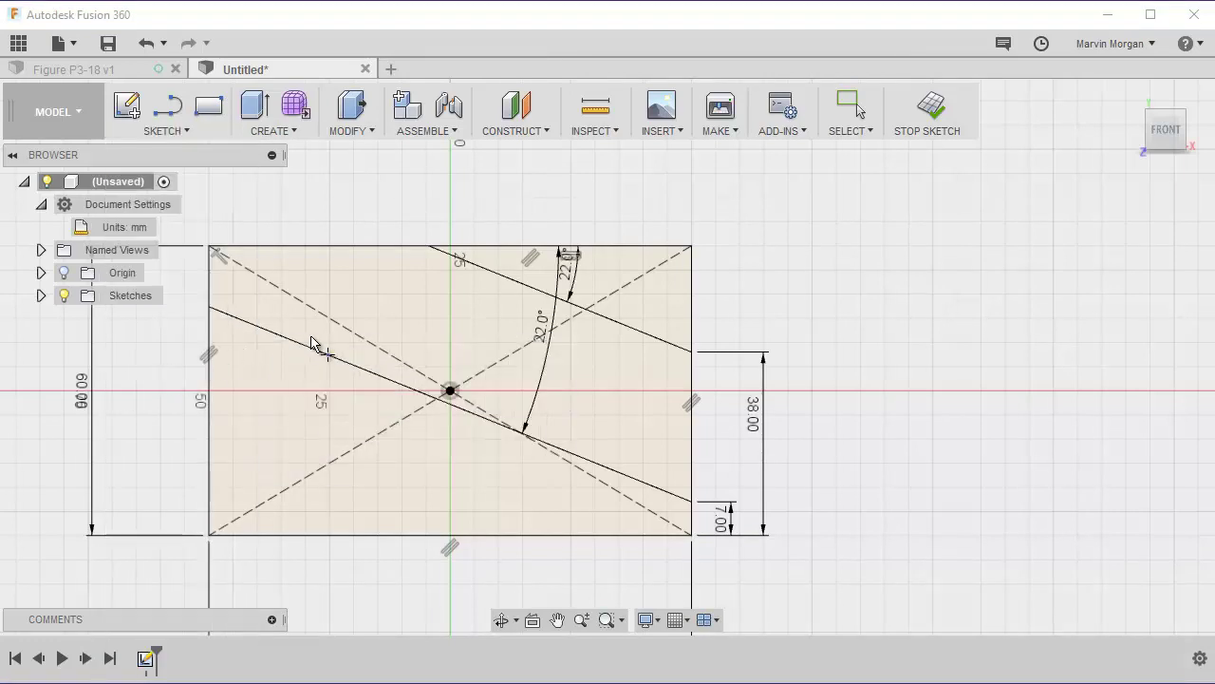
click(353, 295)
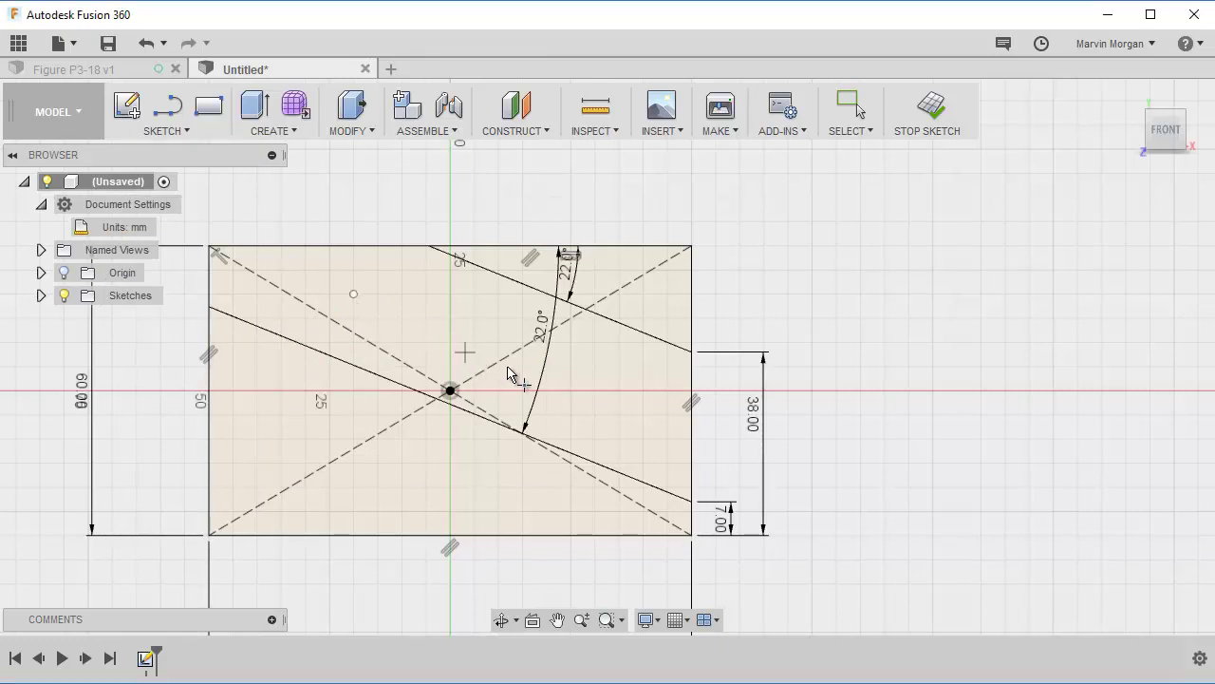
click(596, 379)
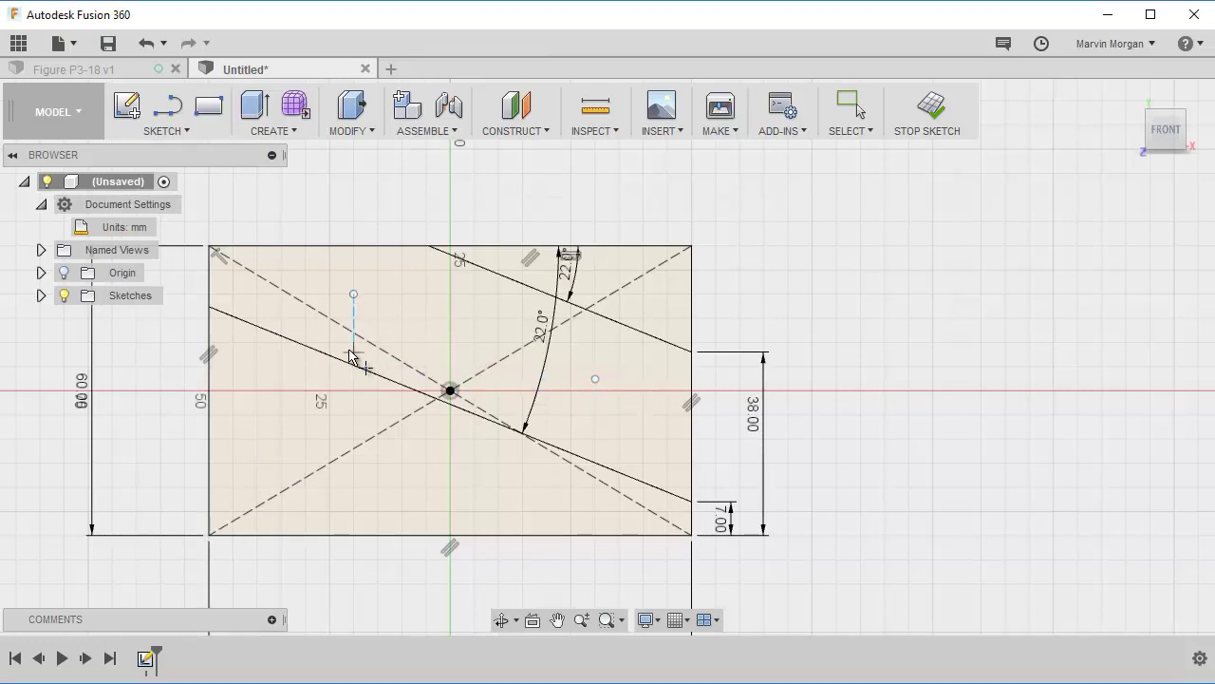
key(Escape)
Dimension the left sketch point at 12 mm below the rectangle's upper edge.
click(190, 131)
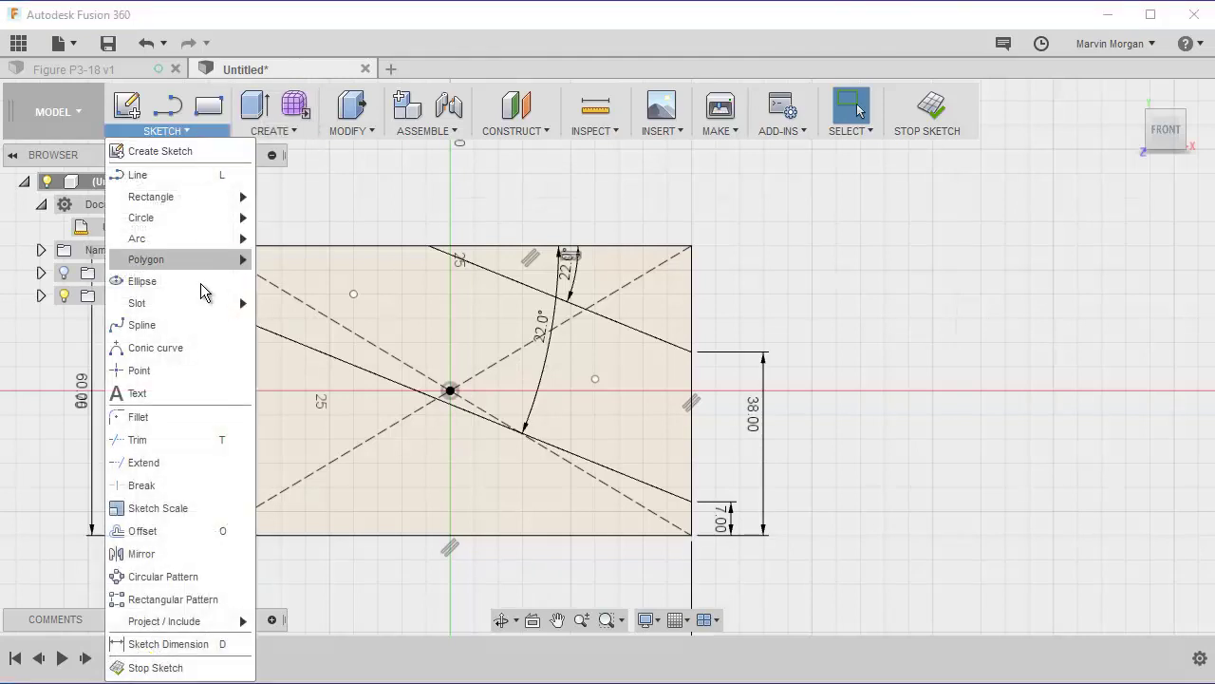
click(195, 644)
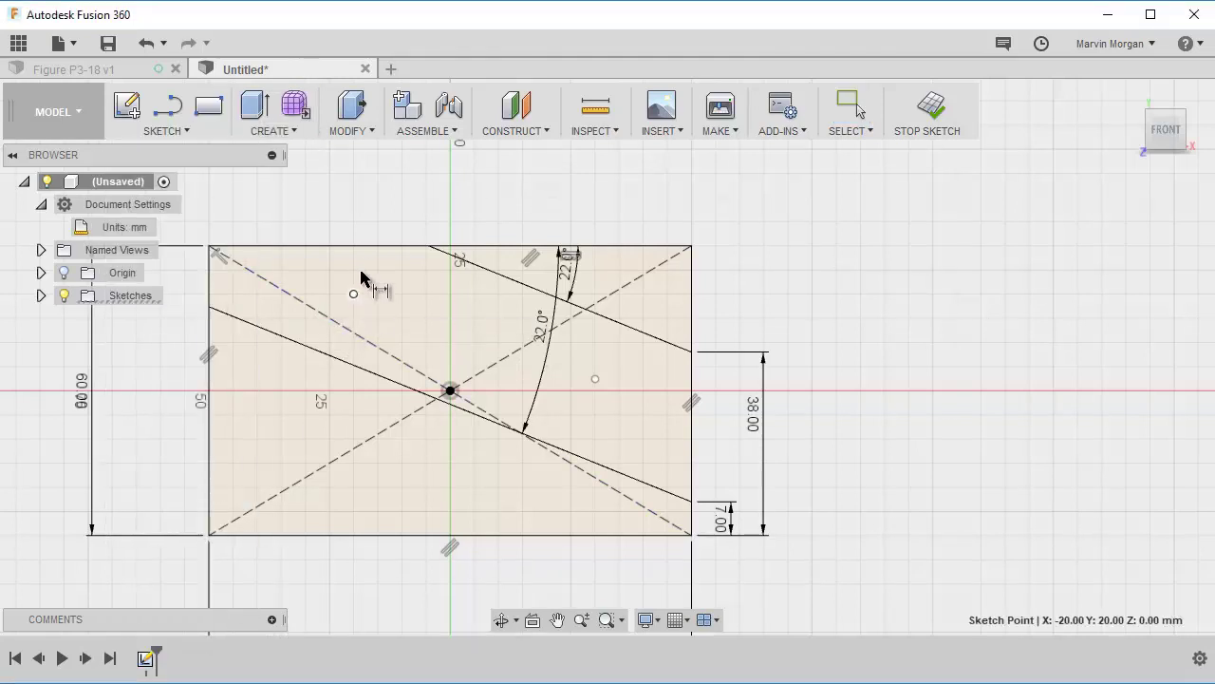
click(361, 278)
click(364, 246)
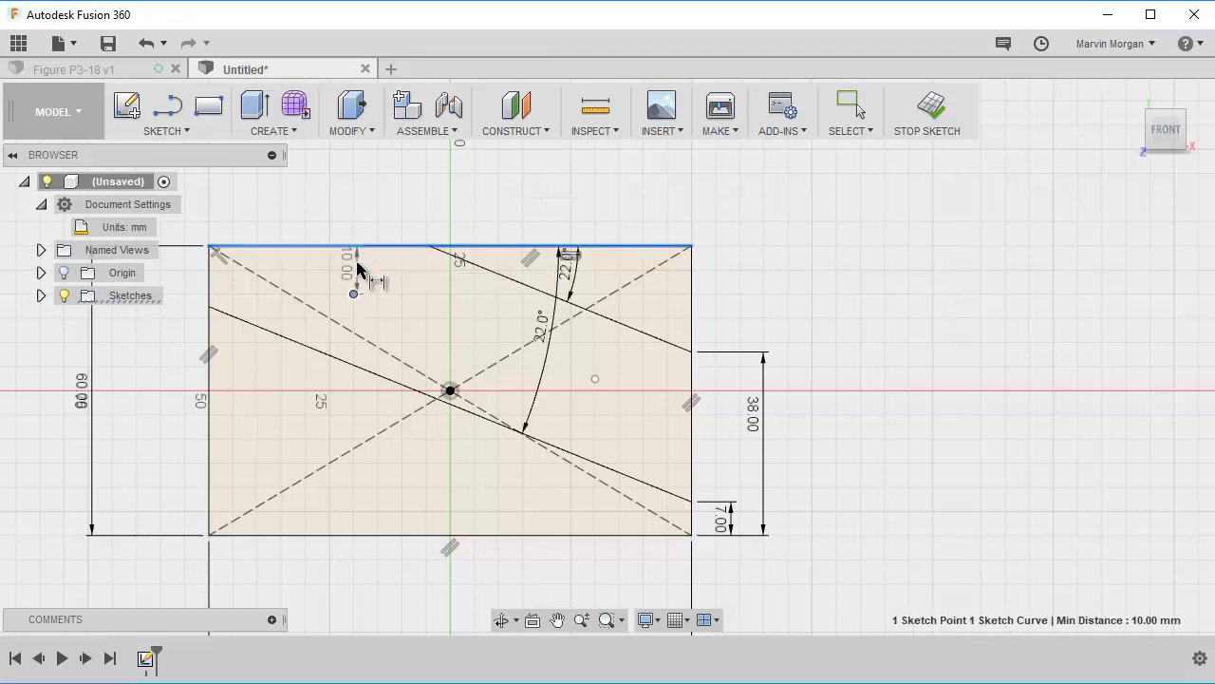
click(358, 268)
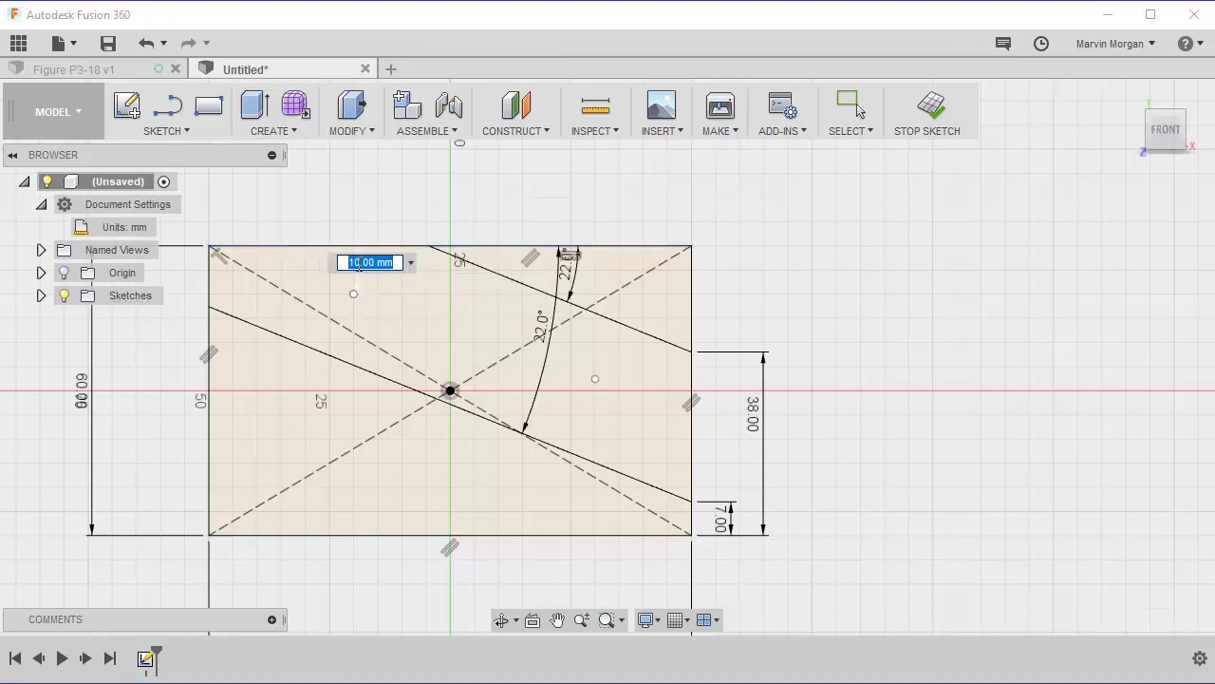
text(12)
key(Return)
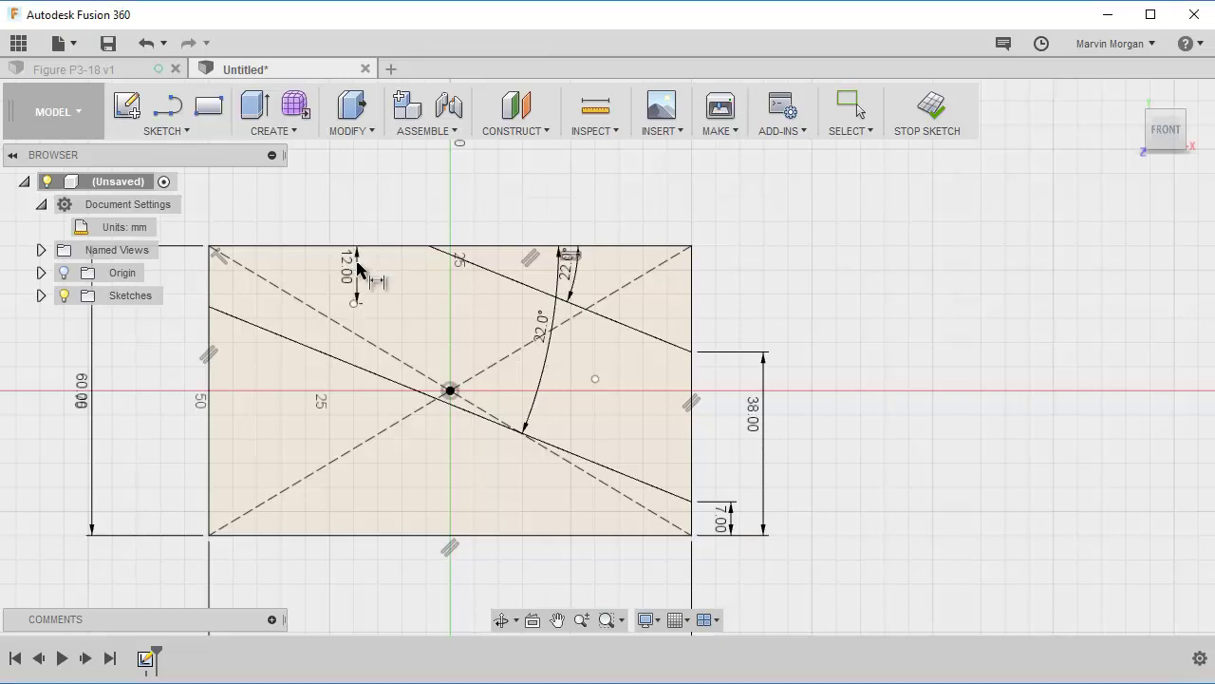
Dimension the left sketch point at 25 mm from the rectangle's left edge.
click(355, 303)
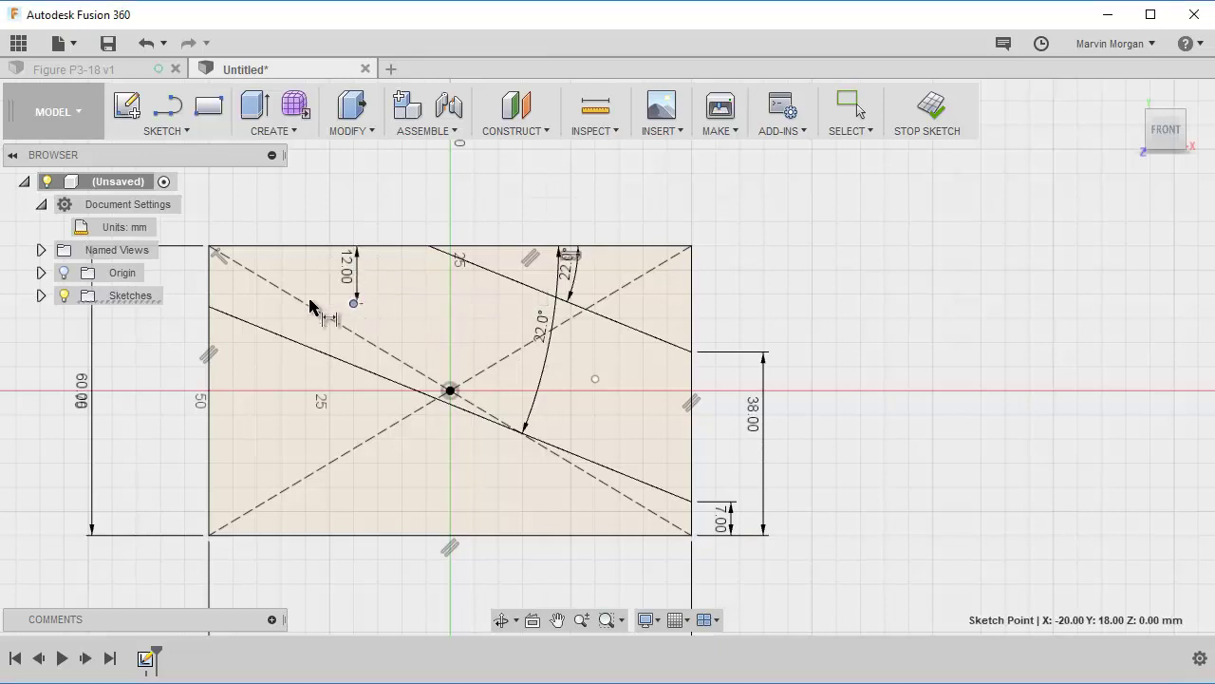
click(210, 295)
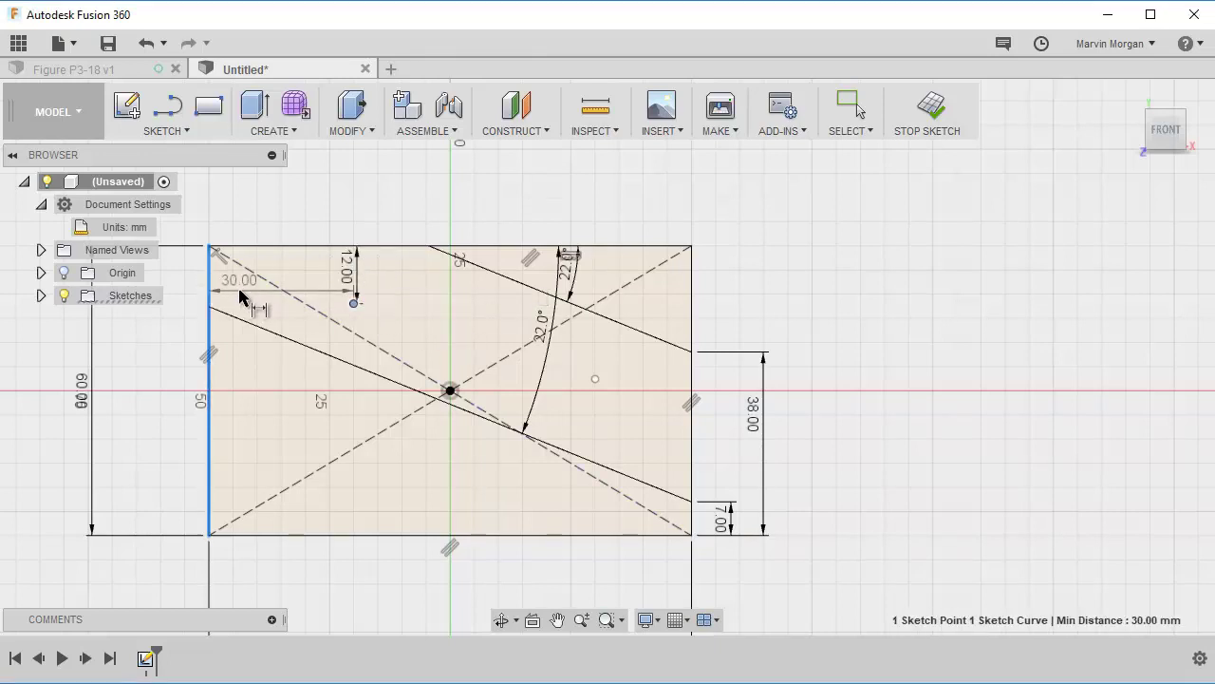
click(241, 294)
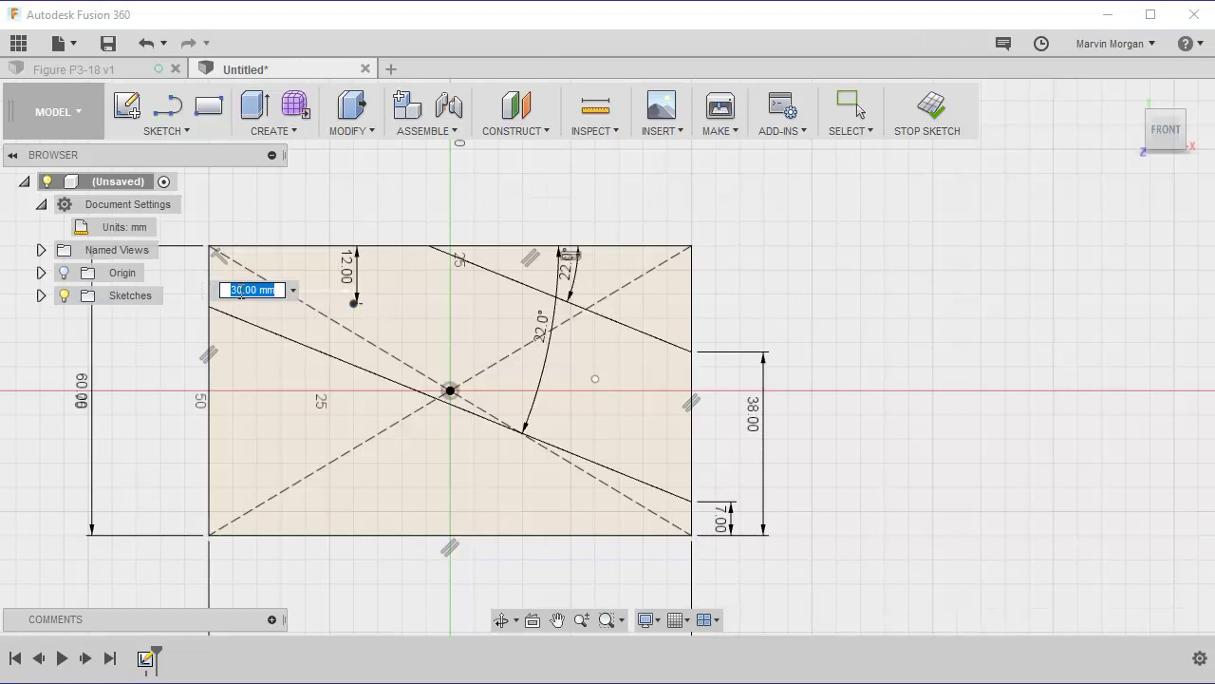
text(2)
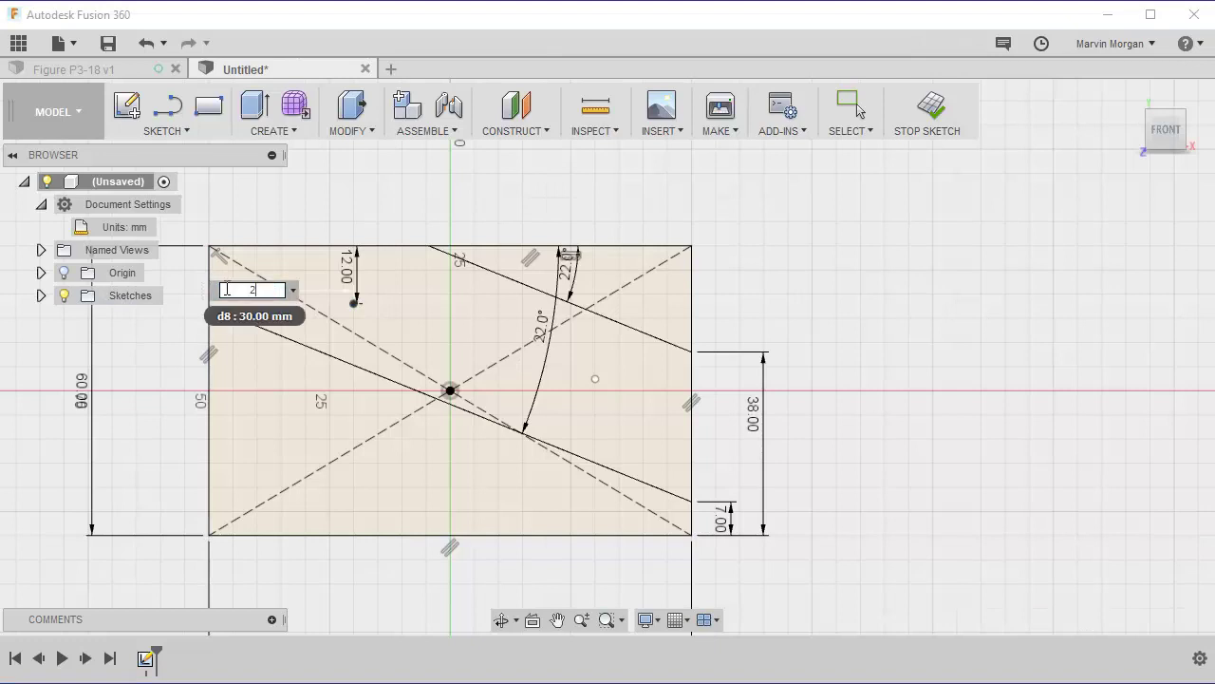
text(5)
key(Return)
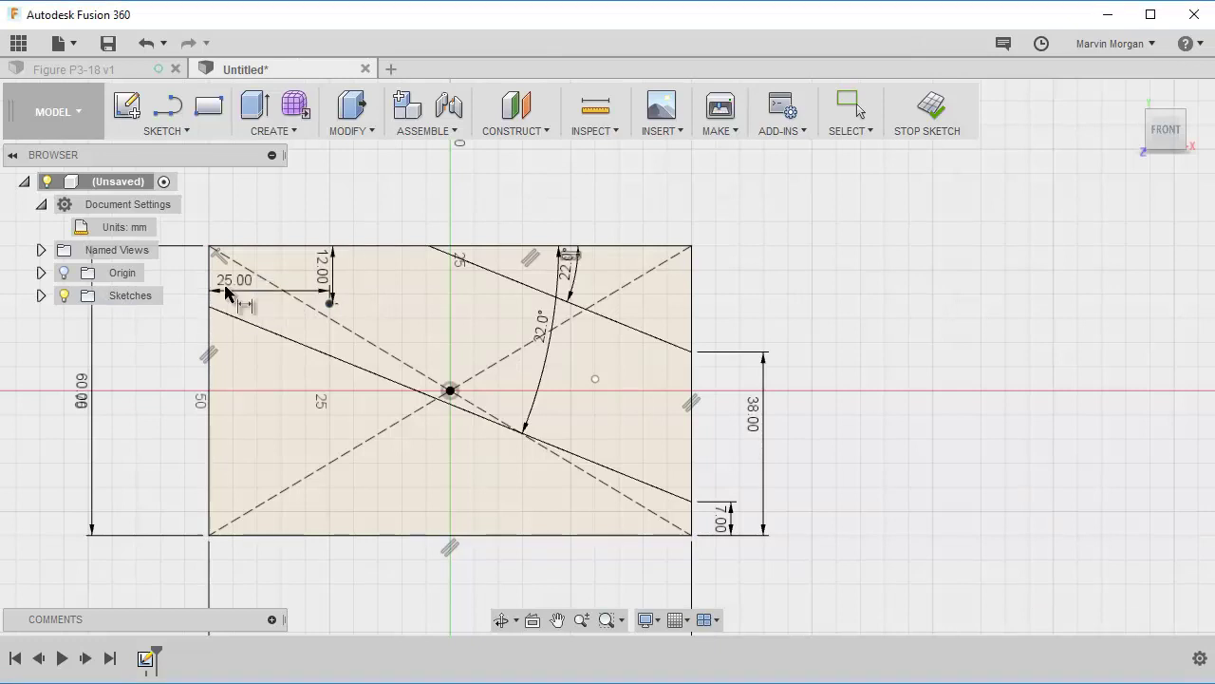
Dimension the right sketch point at 30 mm from the rectangle's right edge.
click(596, 380)
click(693, 393)
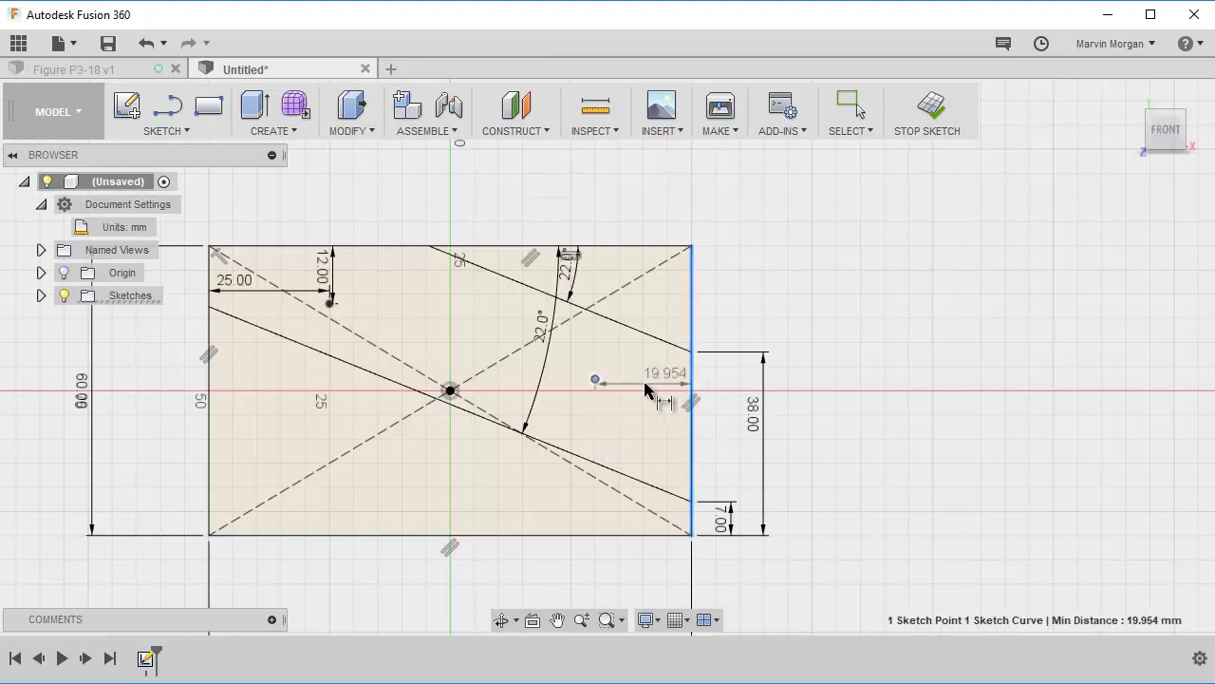
click(646, 383)
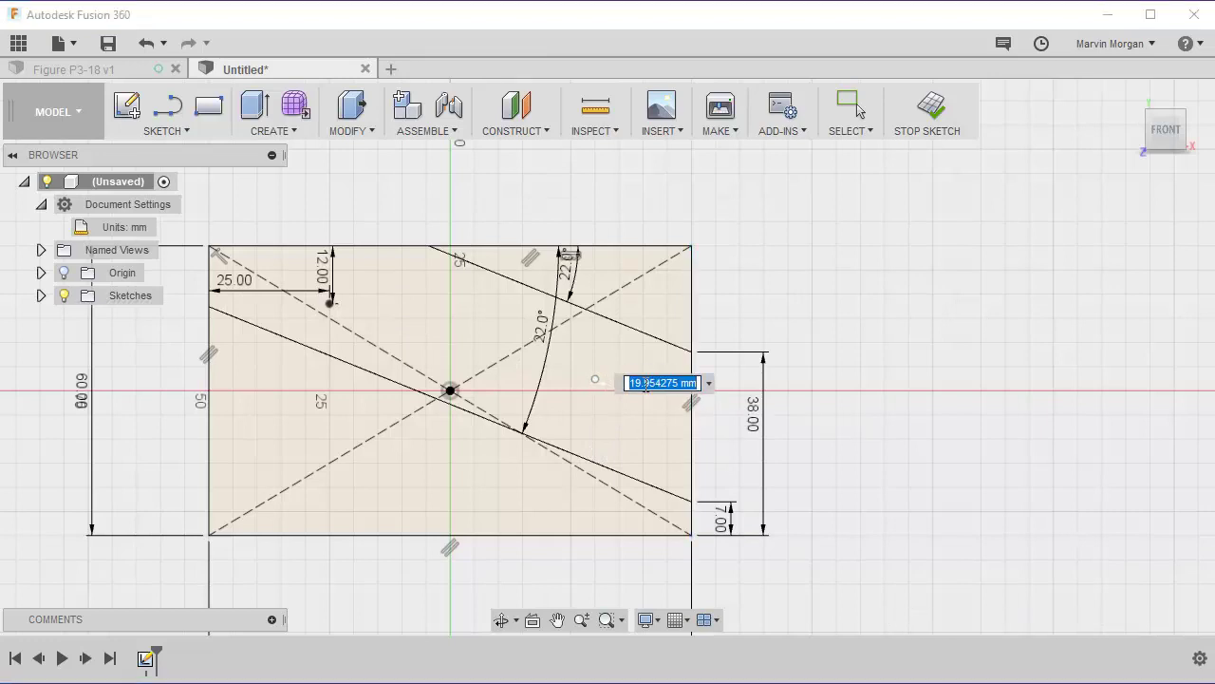
text(30)
key(Return)
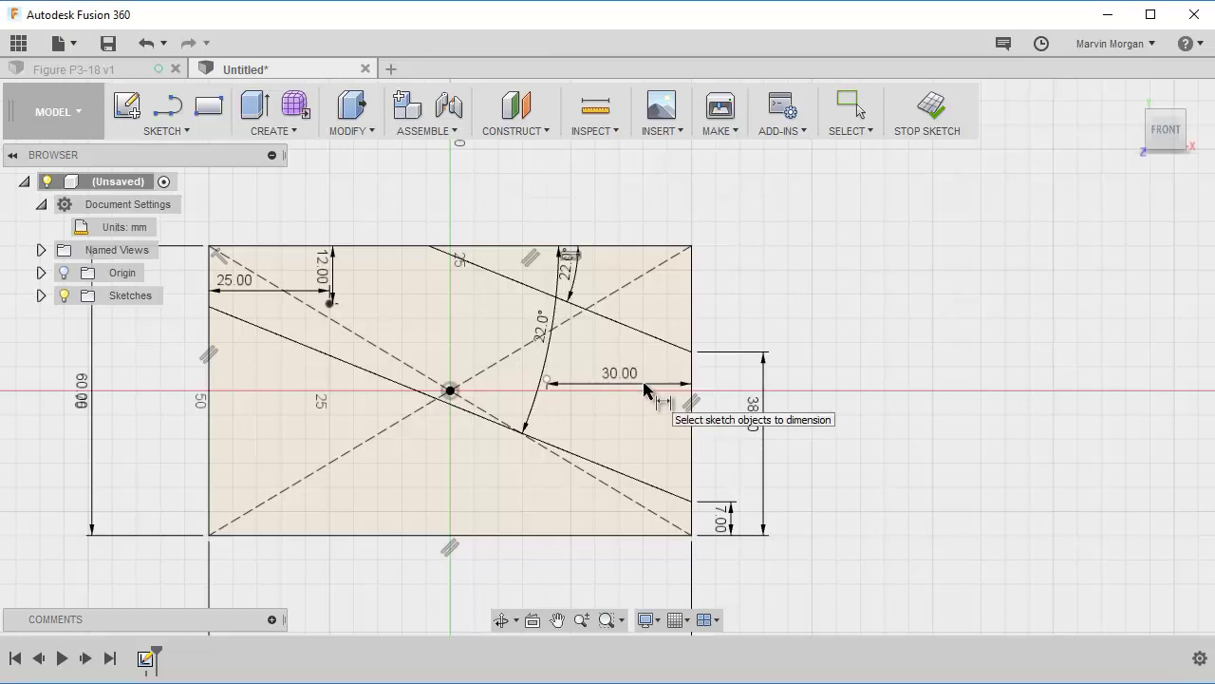
Dimension the right sketch point at 27 mm below the rectangle's upper edge.
click(581, 248)
click(595, 273)
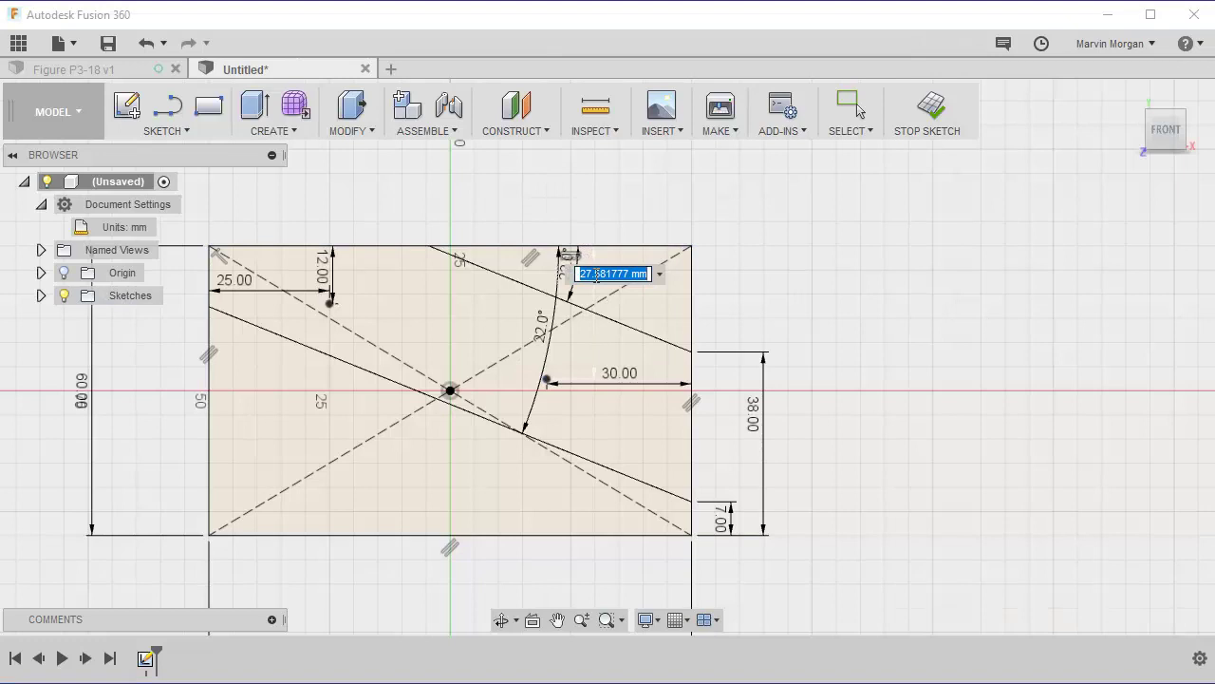
text(27)
key(Return)
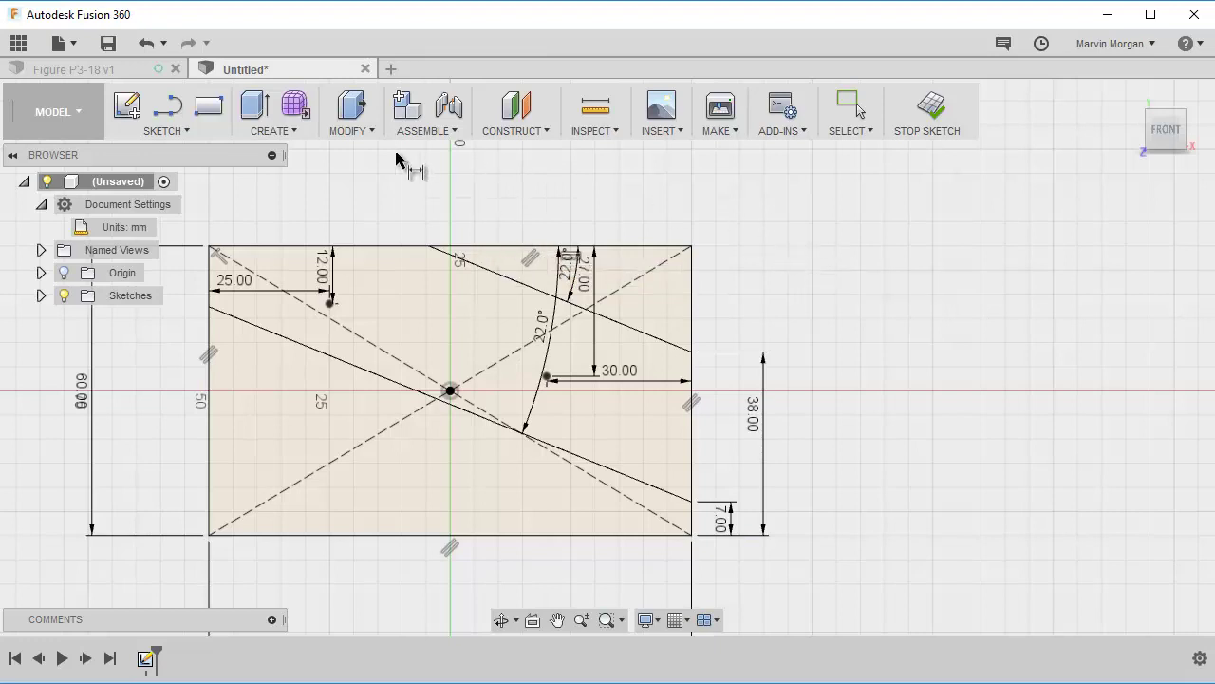
Trim the upper and right edge segments beyond the upper sloped line to cut off the rectangle's corner, and finish the sketch.
click(200, 130)
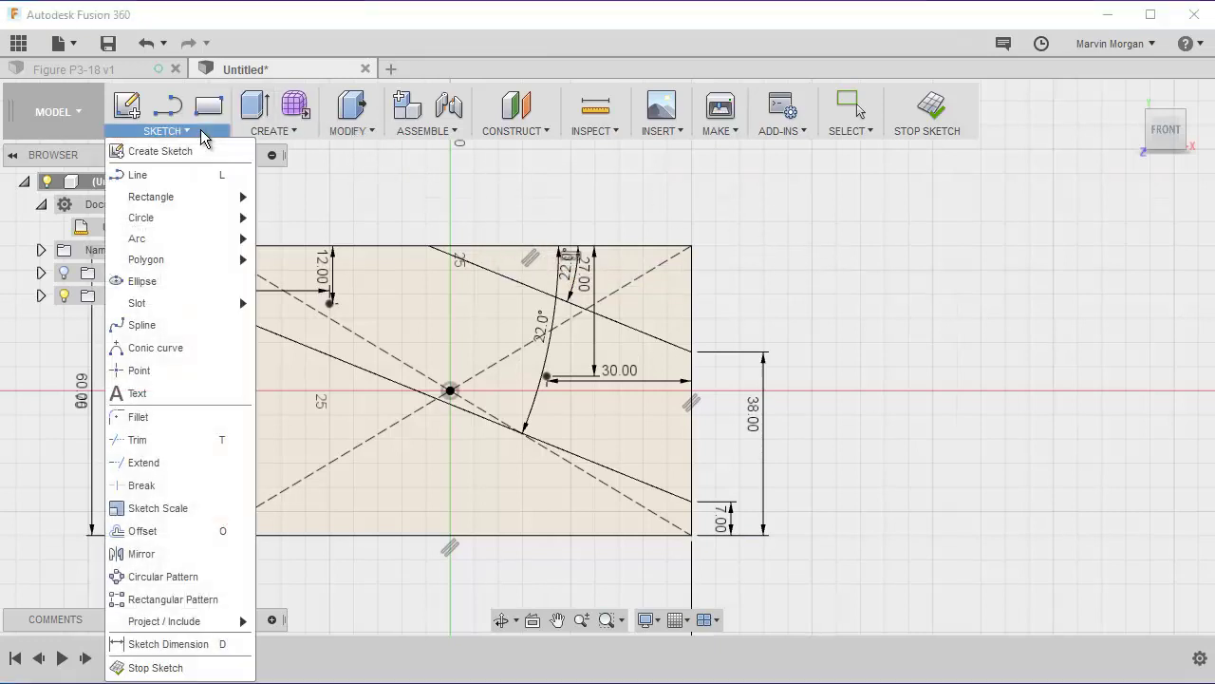
click(140, 439)
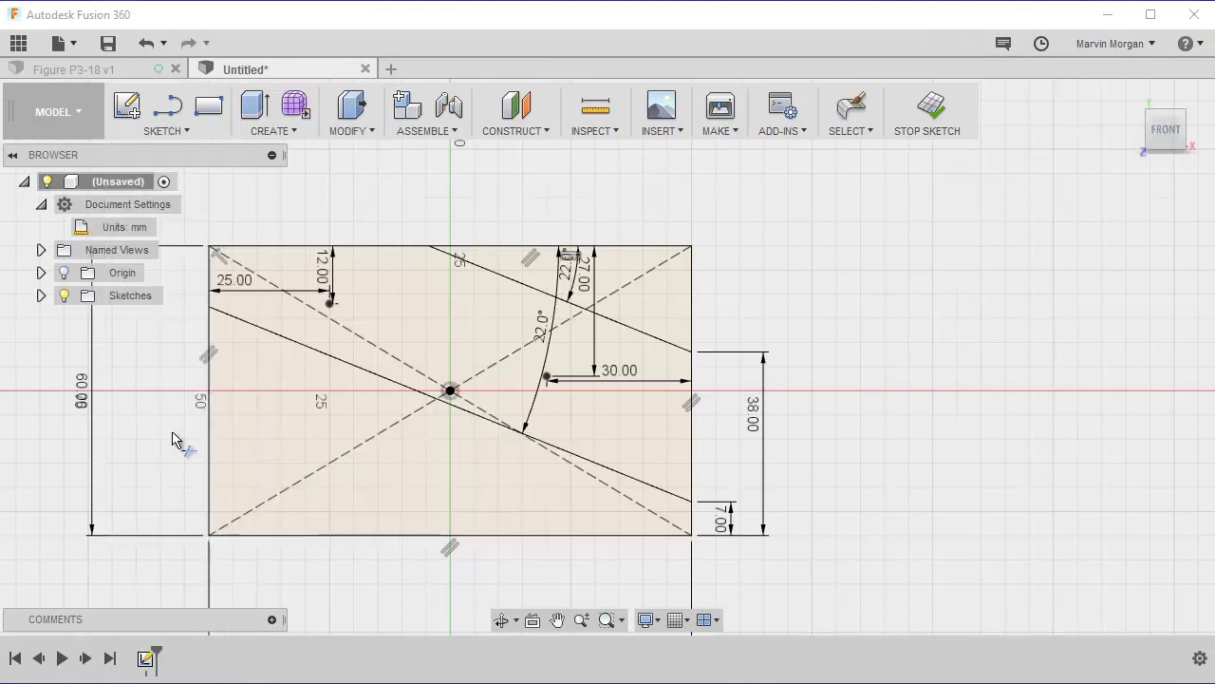
click(648, 250)
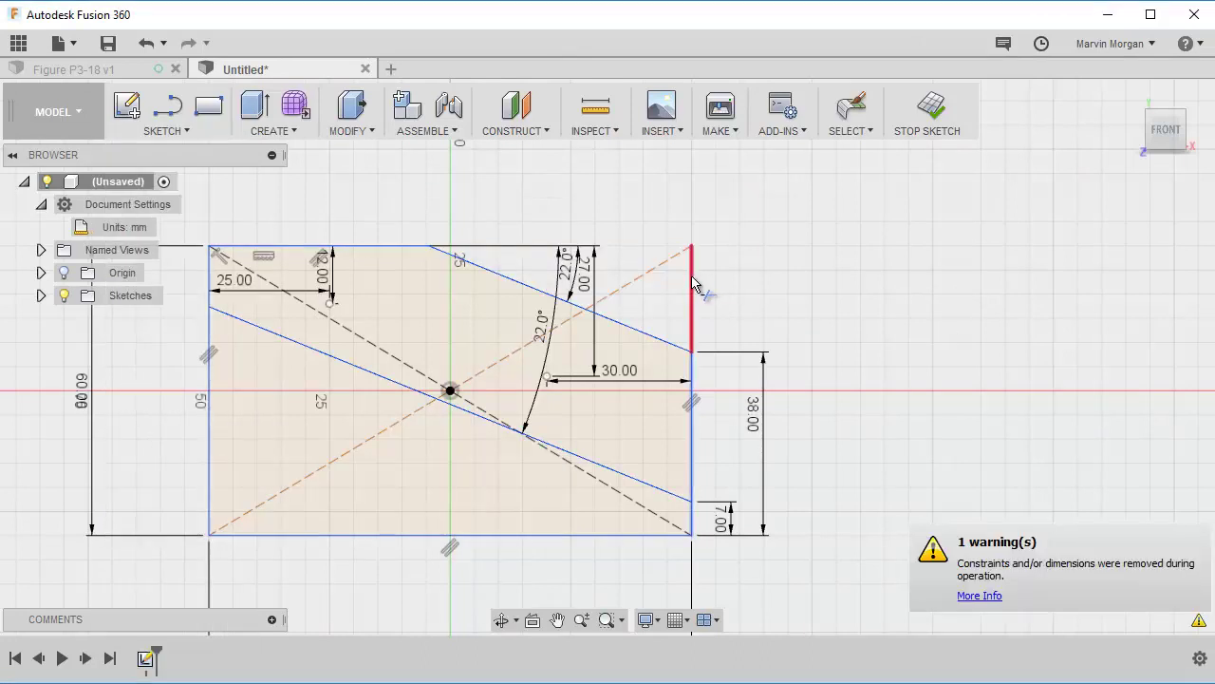
click(692, 284)
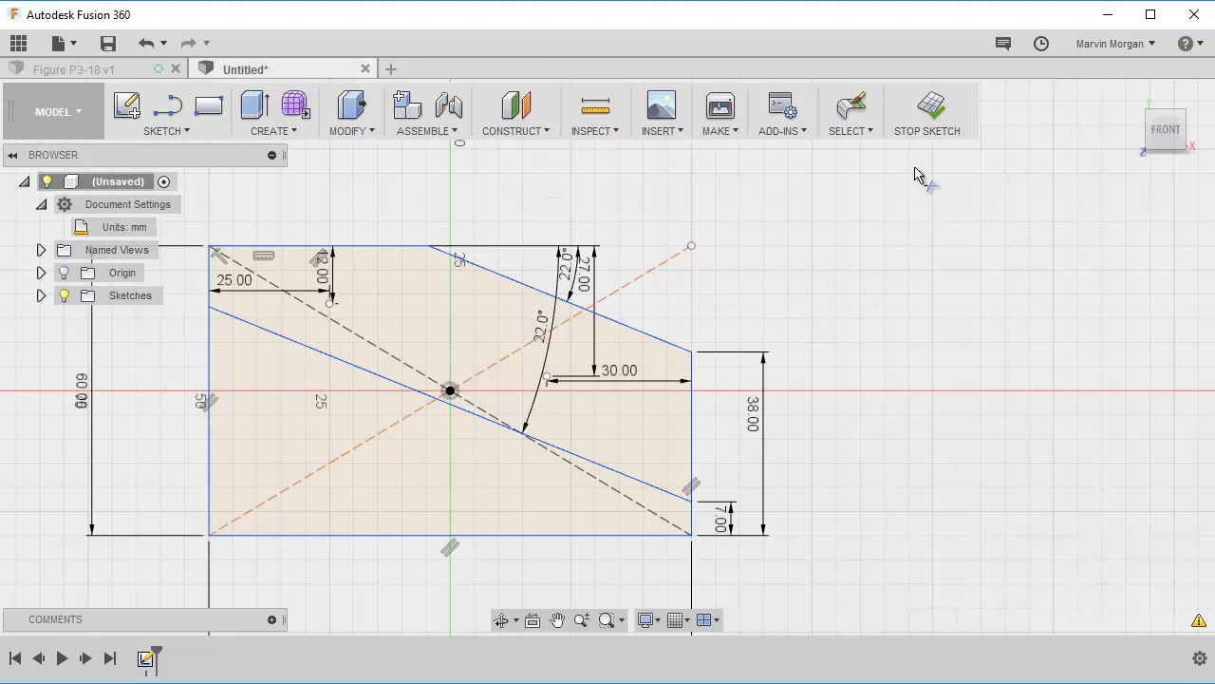
click(935, 106)
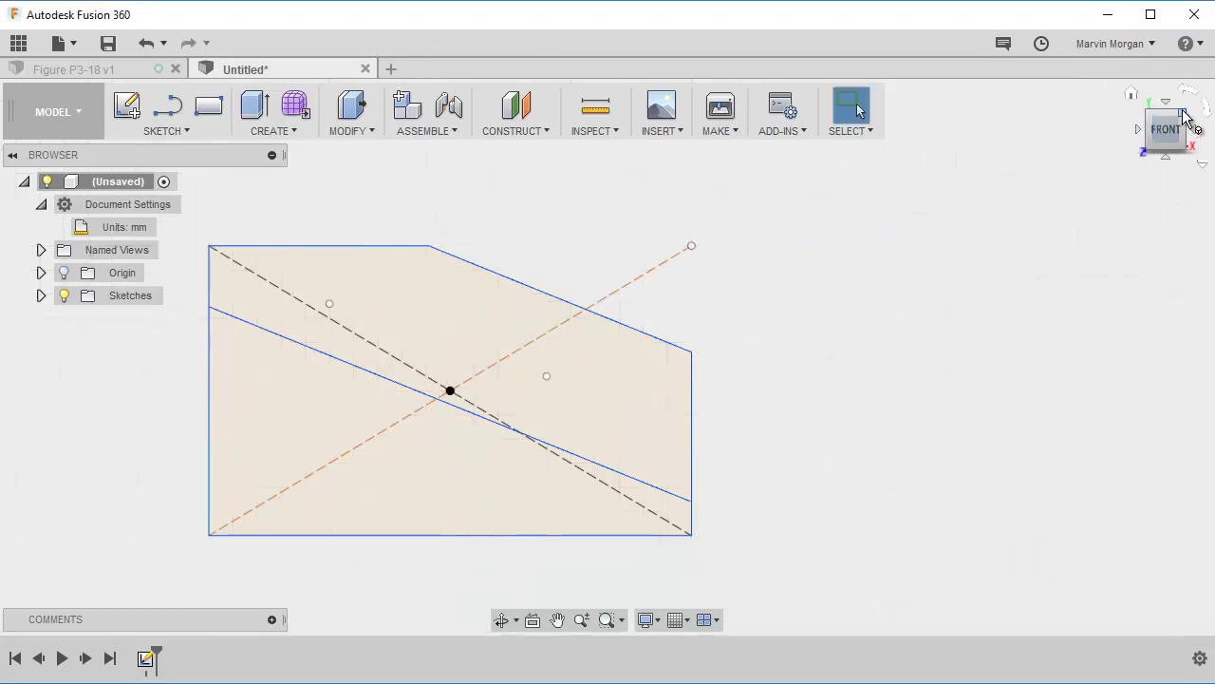
Extrude the lower profile below the sloped dividing line 15 mm to one side as a new body.
drag(1184, 118, 801, 522)
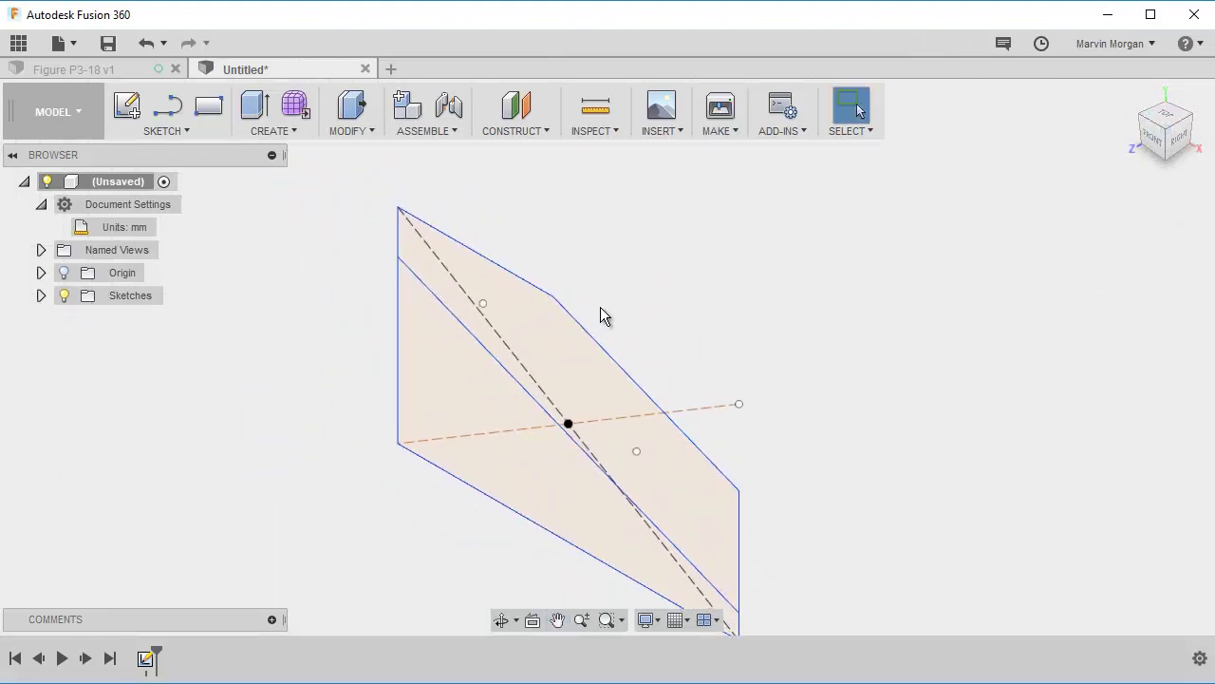
click(270, 134)
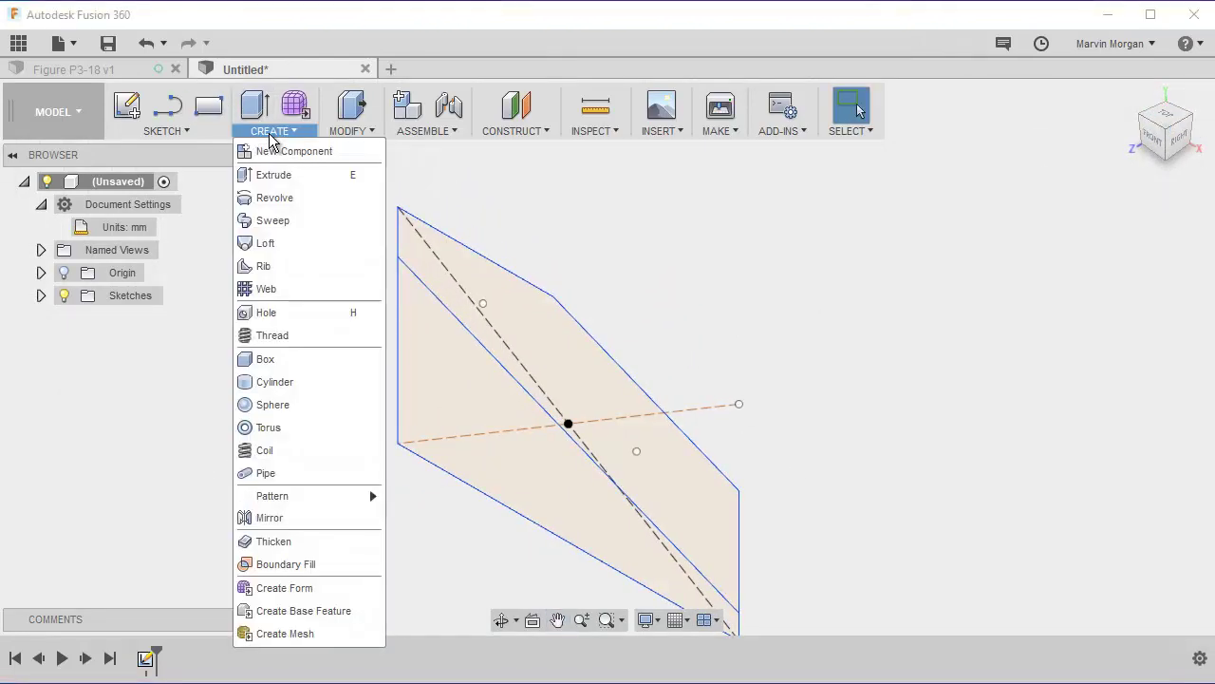
click(273, 176)
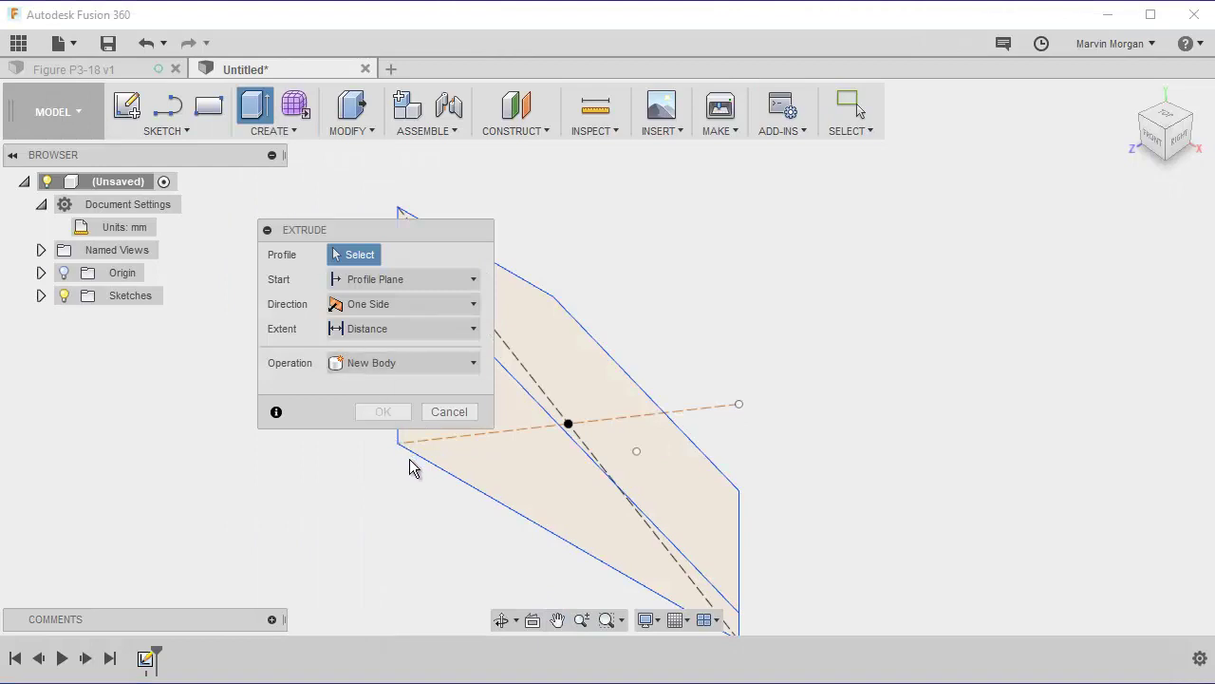
mouse_move(408, 231)
mouse_down()
mouse_move(292, 231)
mouse_move(865, 236)
mouse_move(987, 197)
mouse_up()
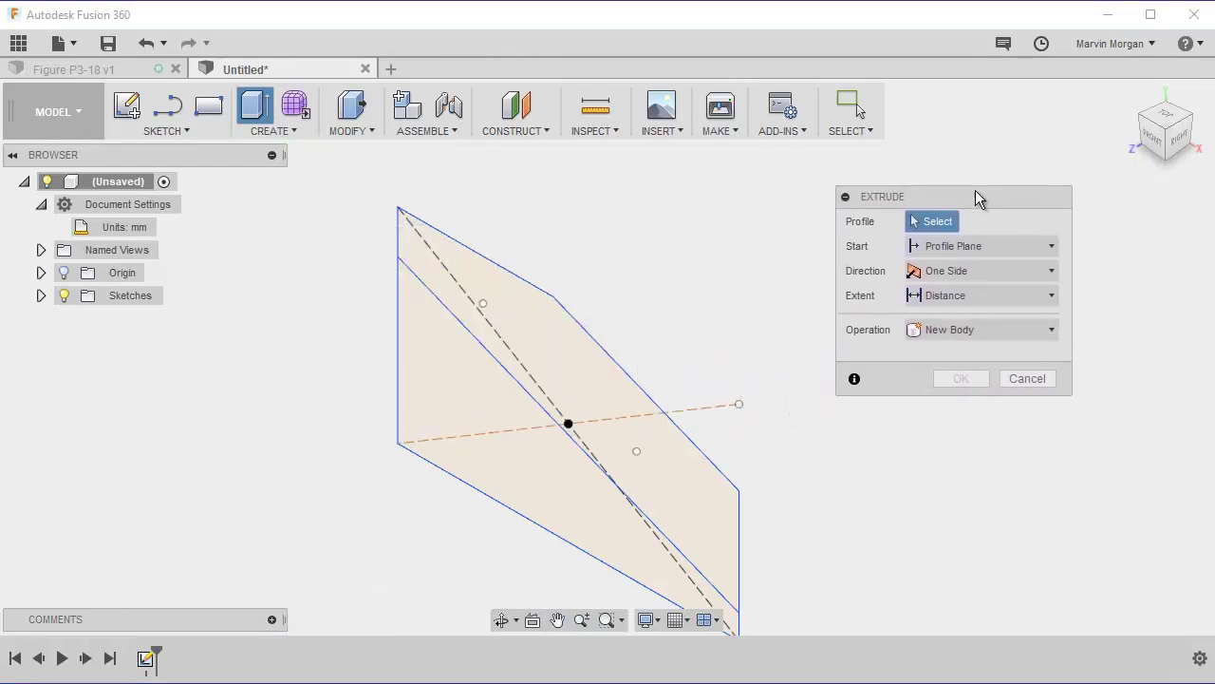
click(452, 407)
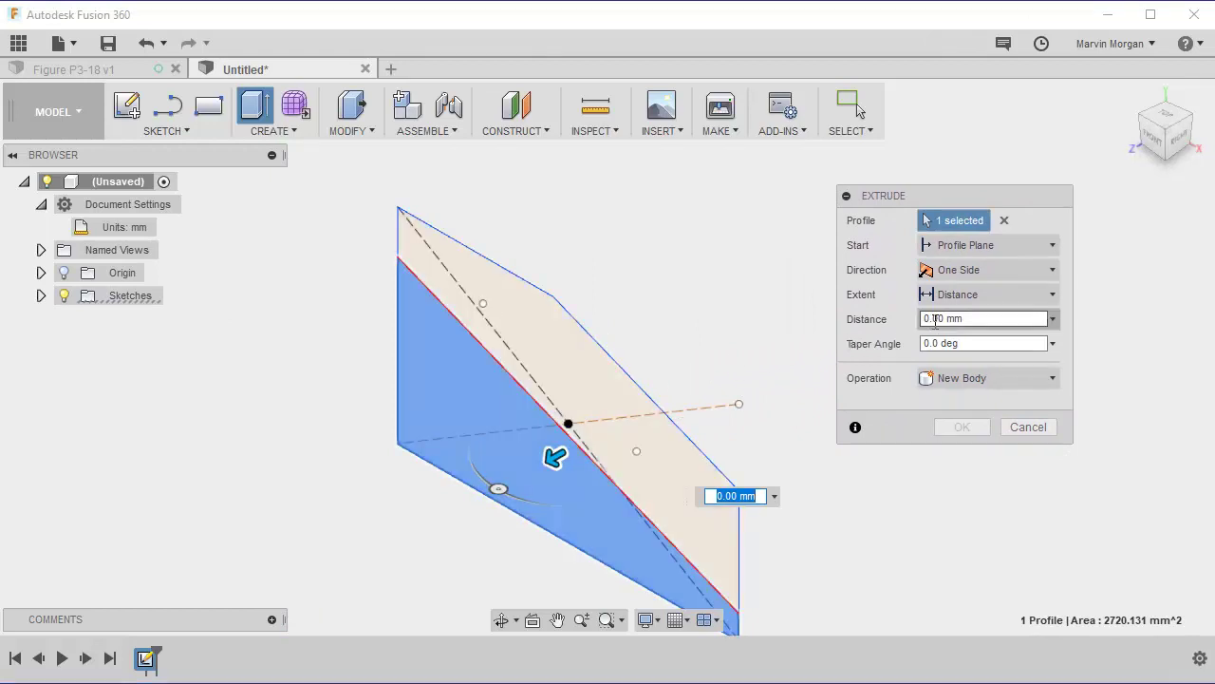
drag(969, 318, 876, 321)
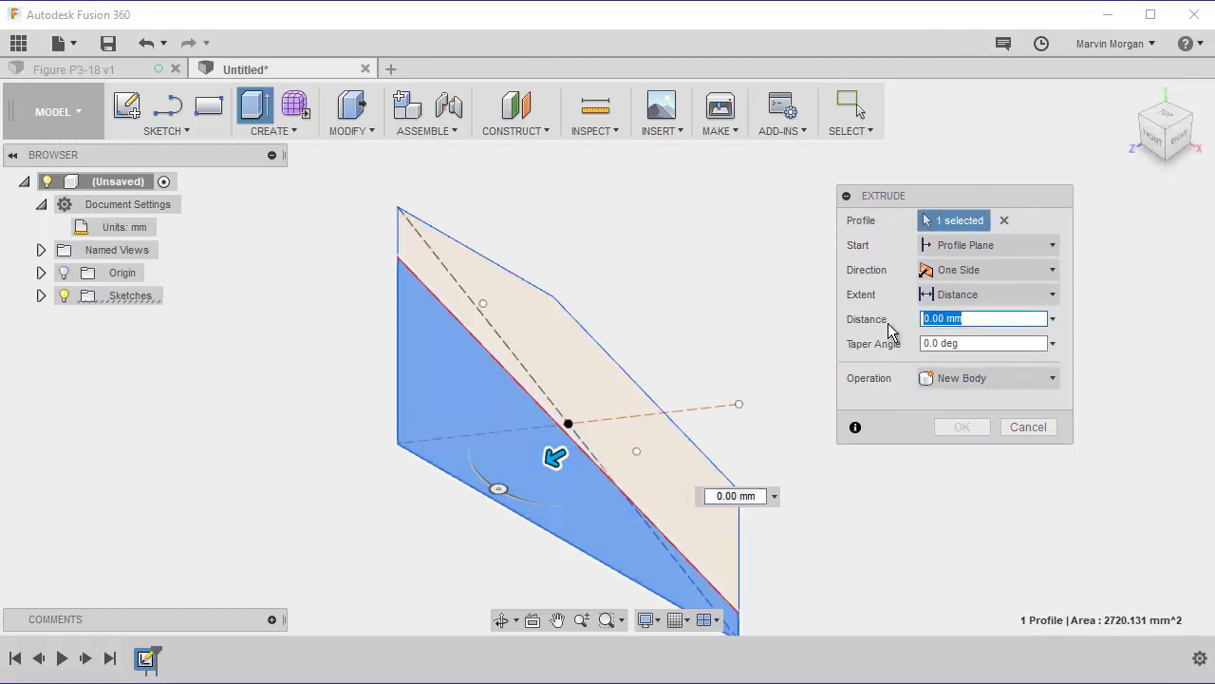
text(15)
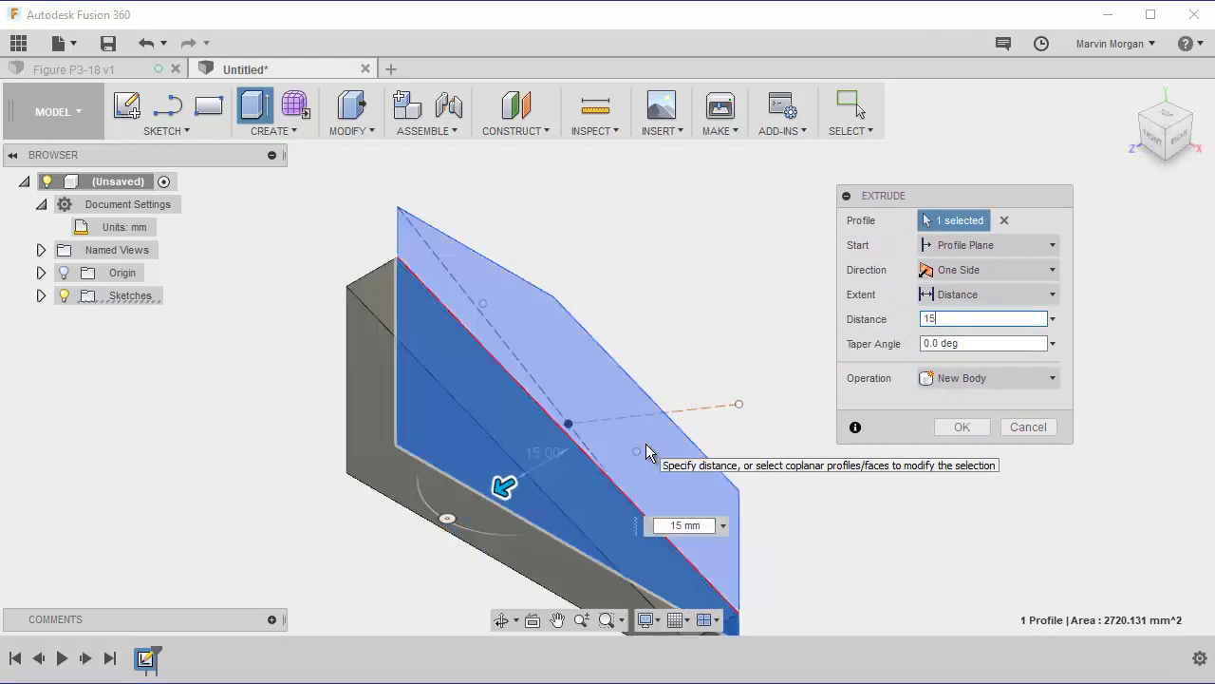
click(955, 429)
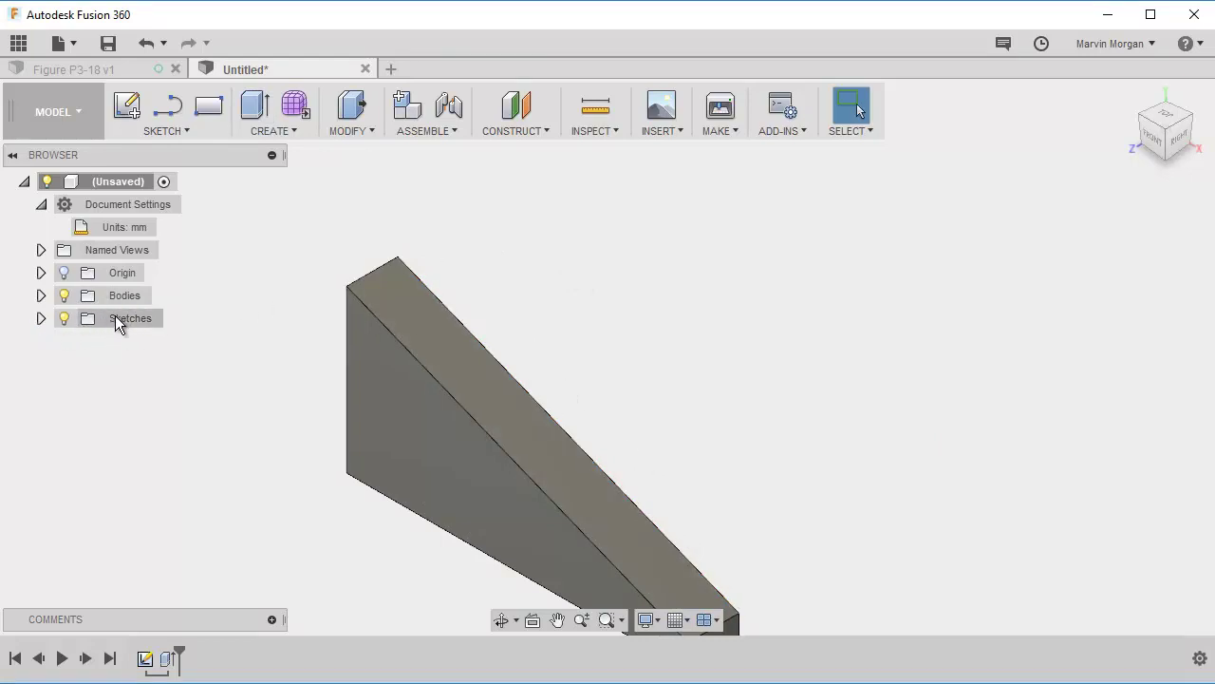
Make the profile sketch visible again alongside the extruded body.
click(41, 318)
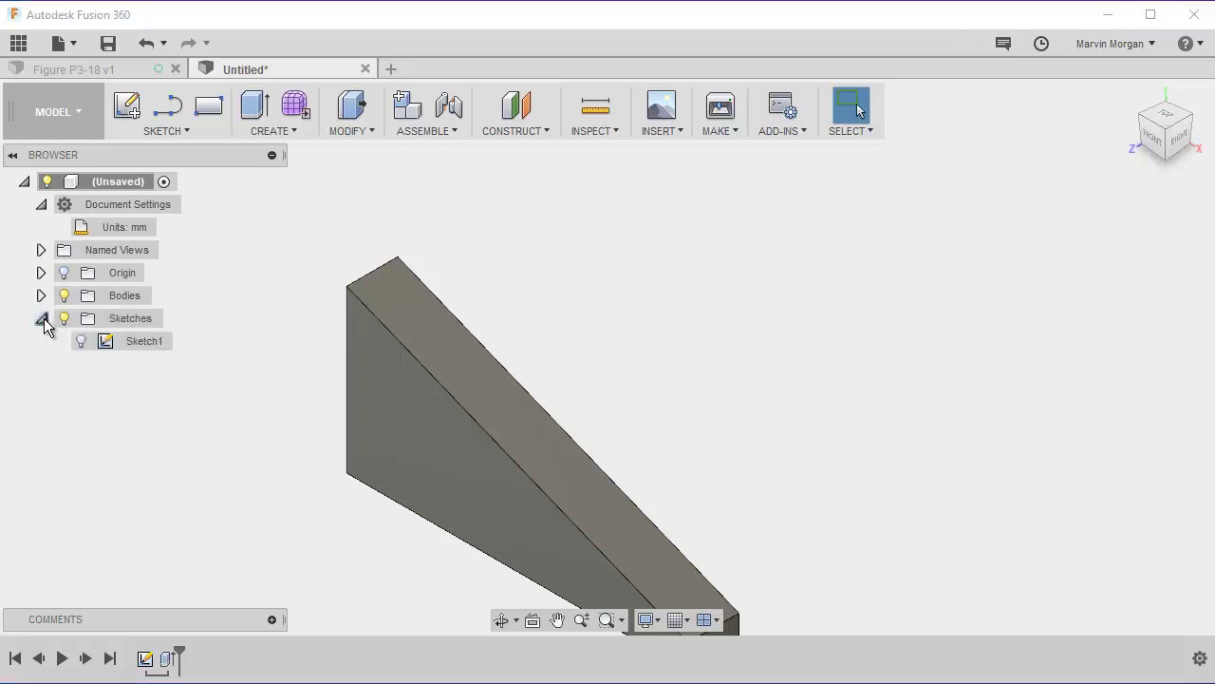
click(81, 341)
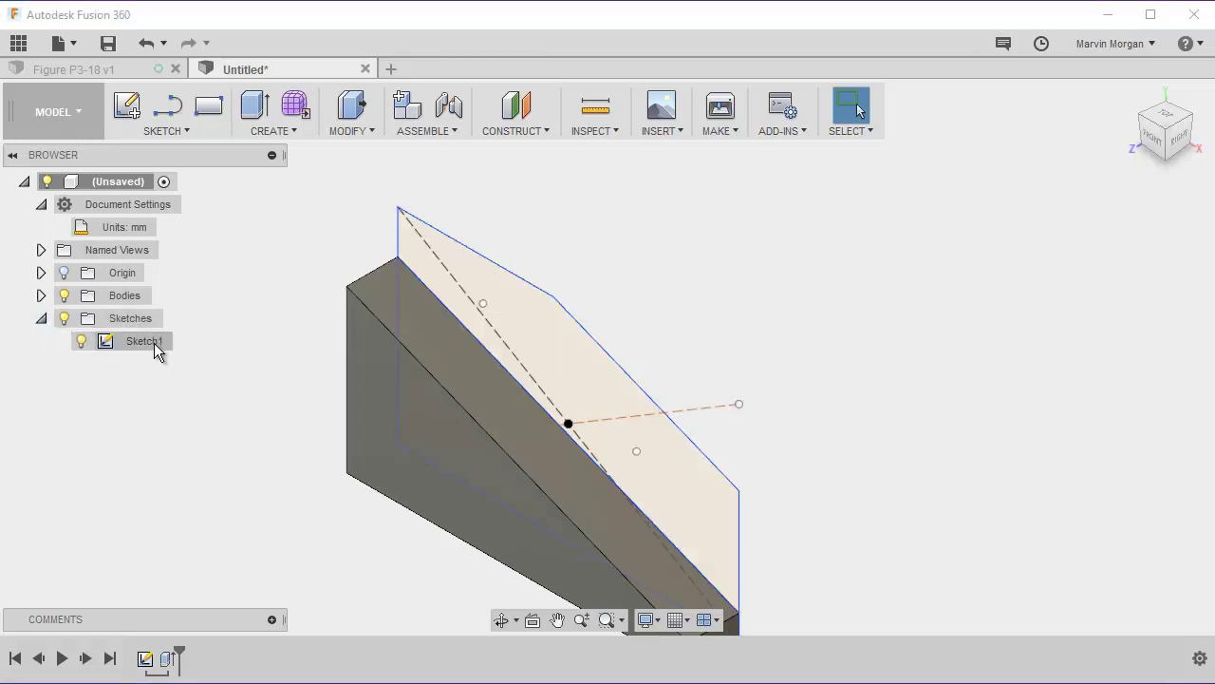
mouse_move(627, 215)
middle_down()
mouse_move(592, 190)
mouse_move(587, 216)
middle_up()
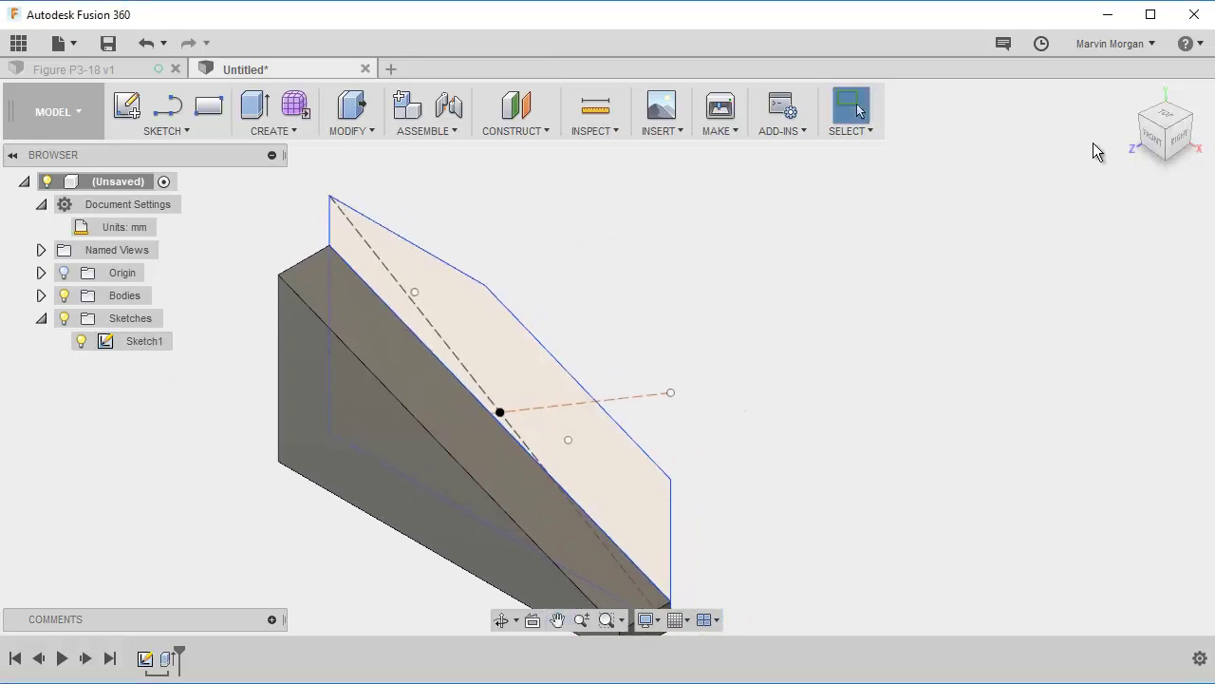
click(1192, 119)
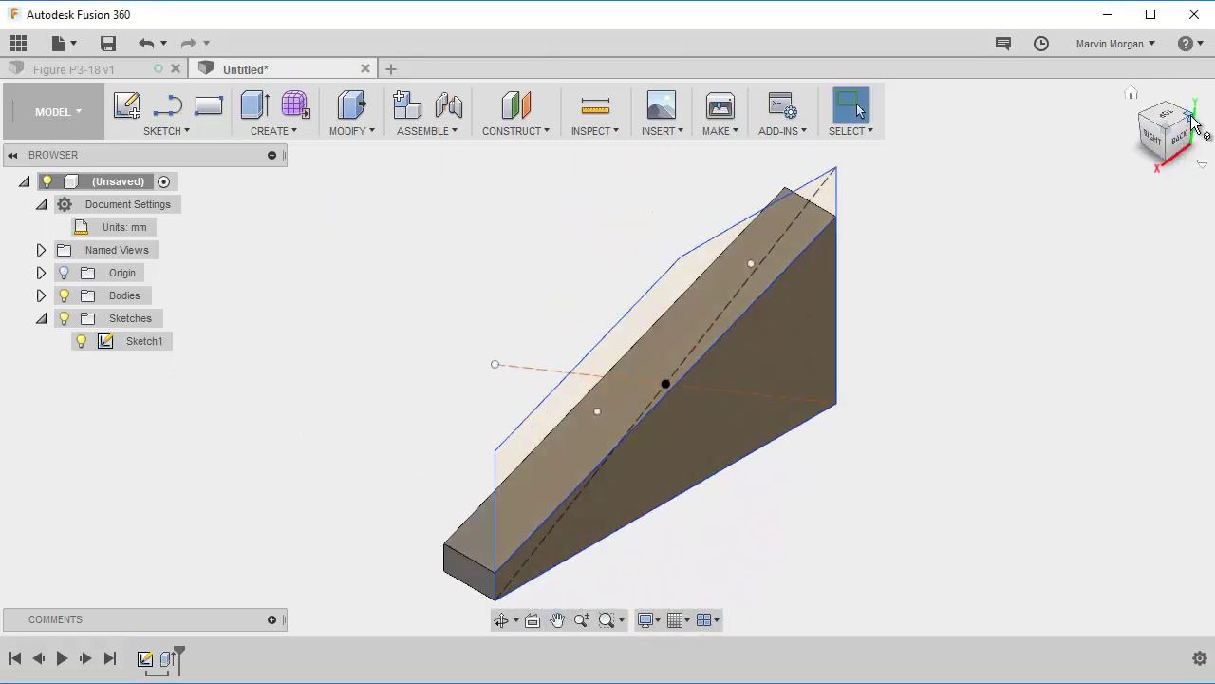
middle_drag(956, 393, 785, 387)
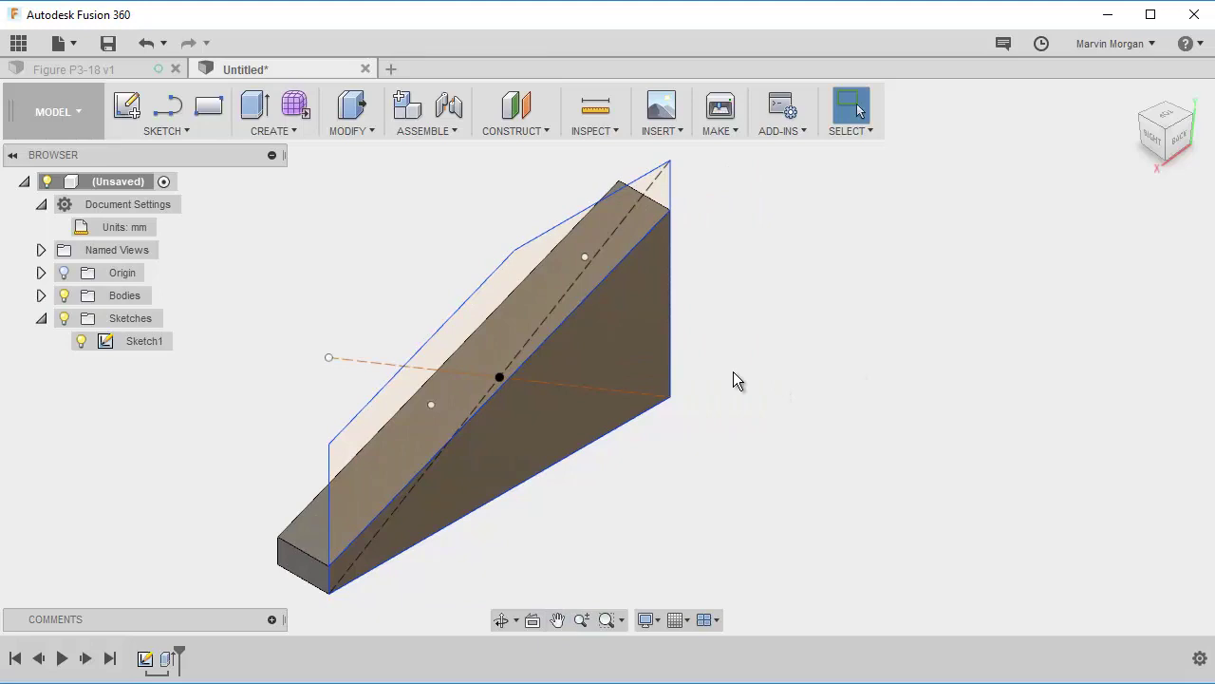
Extrude both sketch profiles by -15 mm to the rear of the sketch plane, joining the result to the existing body.
click(266, 131)
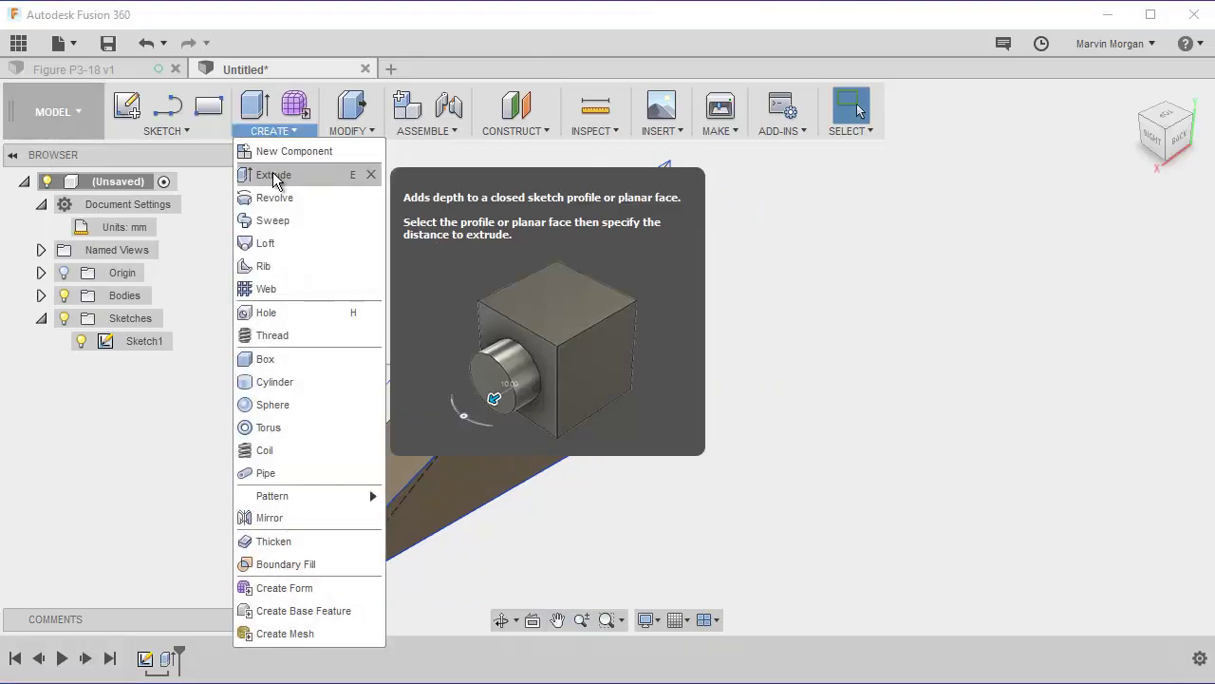
click(273, 176)
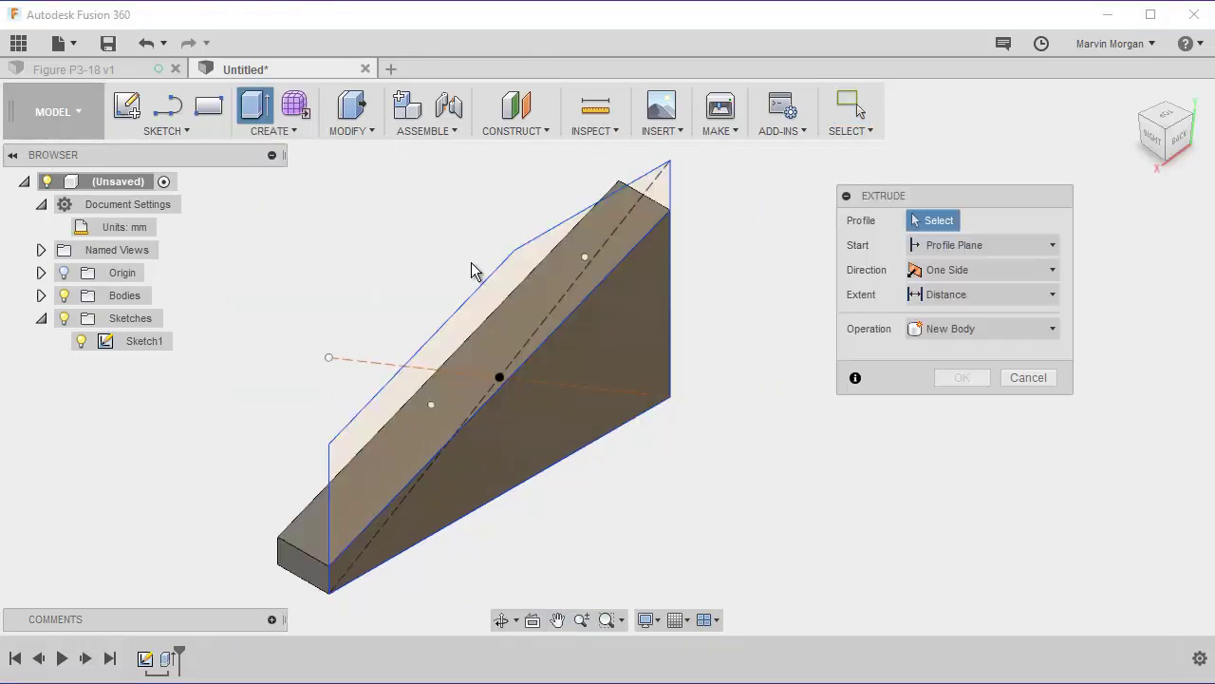
click(525, 272)
click(585, 346)
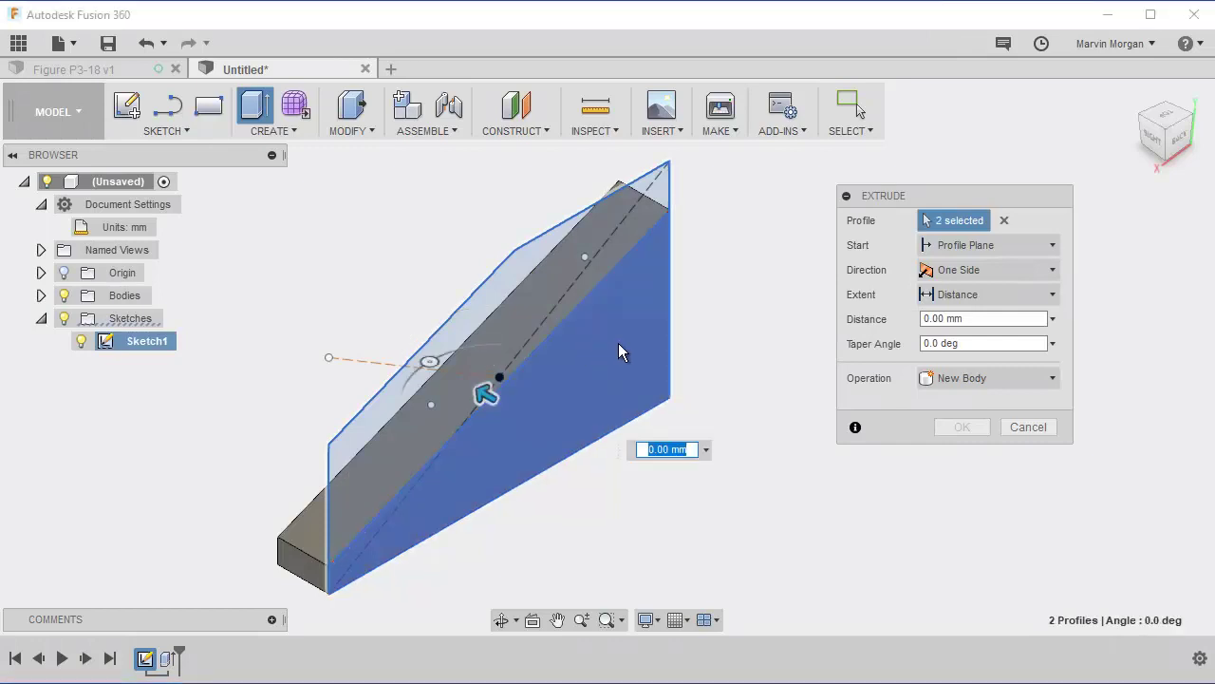
click(1025, 269)
click(1025, 269)
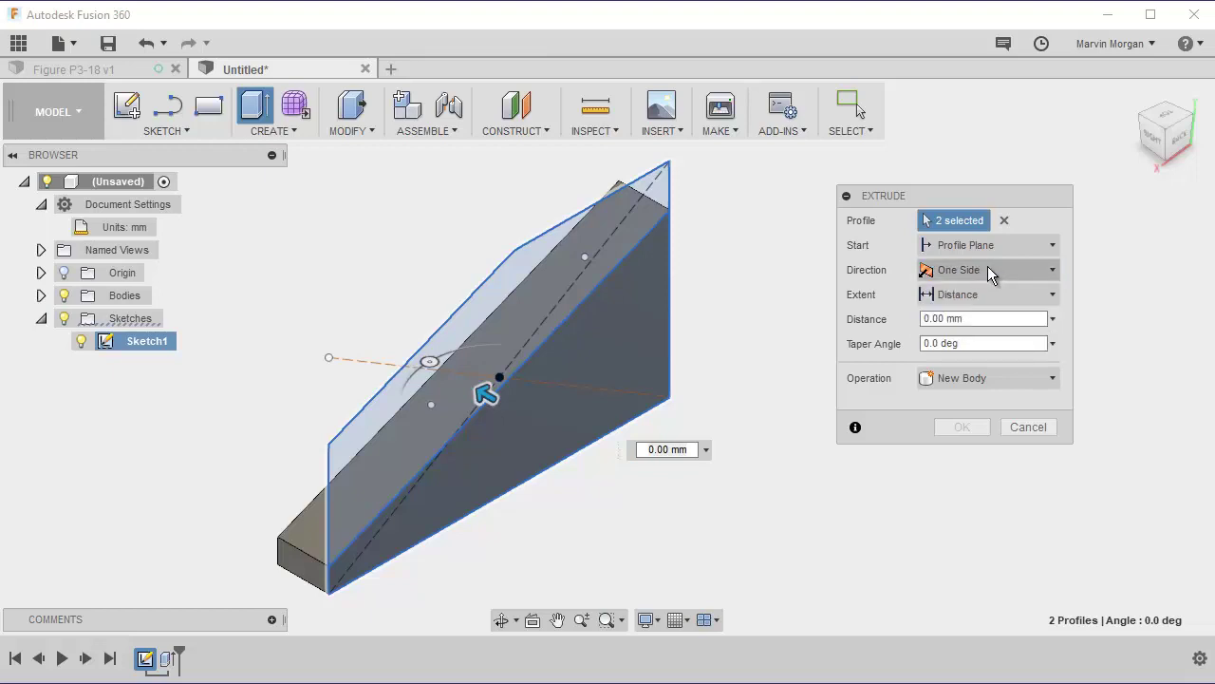
drag(983, 318, 863, 327)
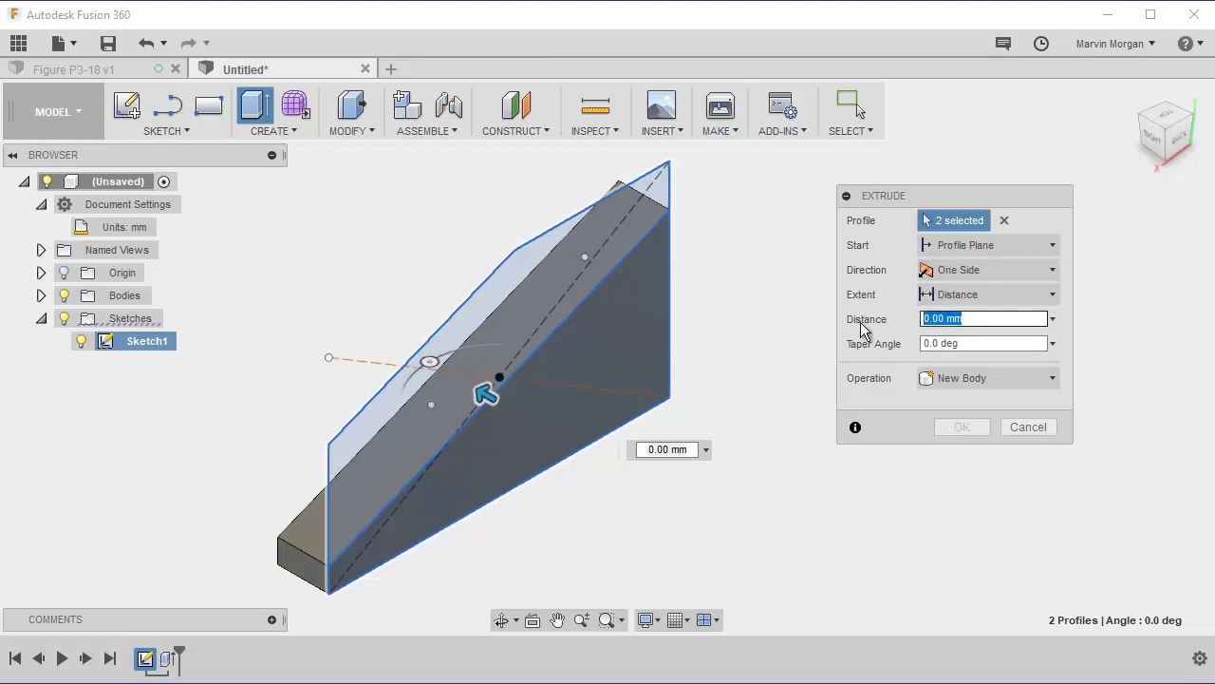
text(15)
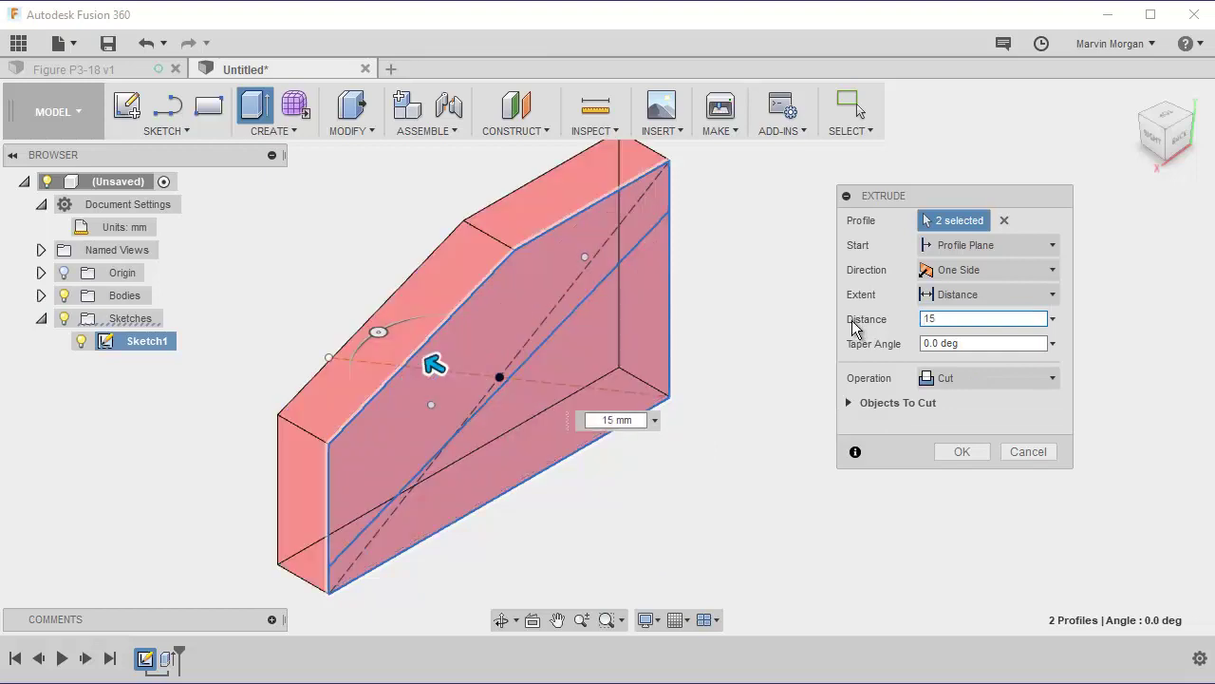
key(Home)
text(-)
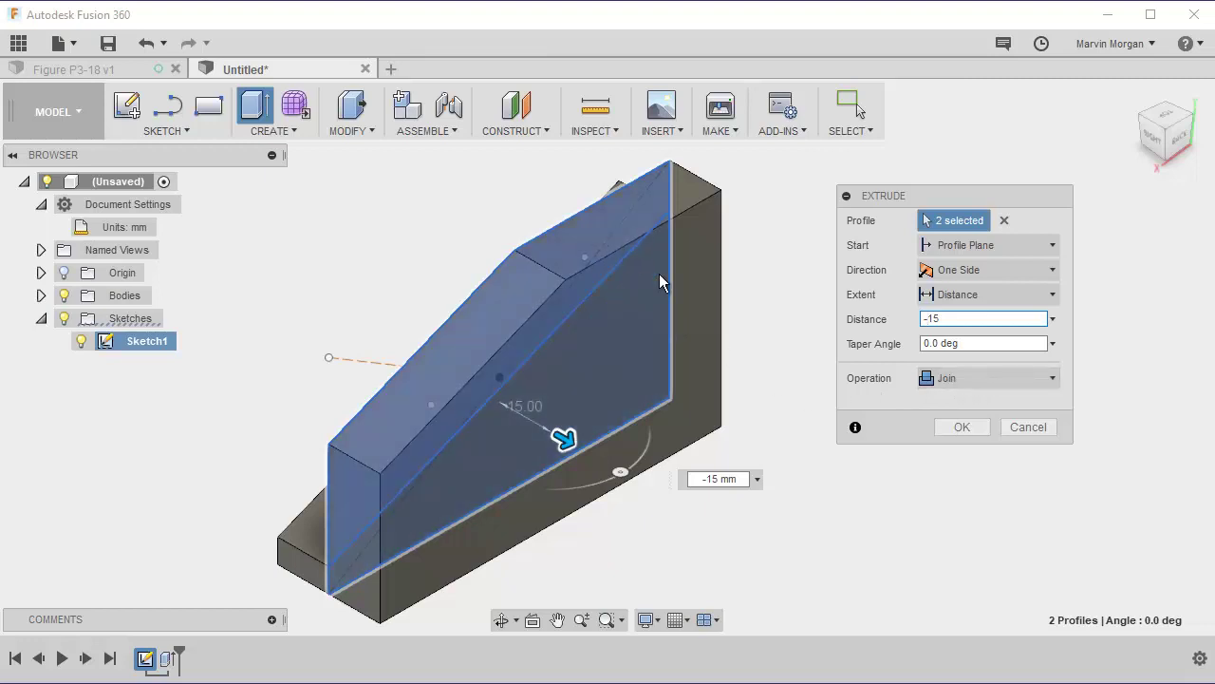
click(951, 428)
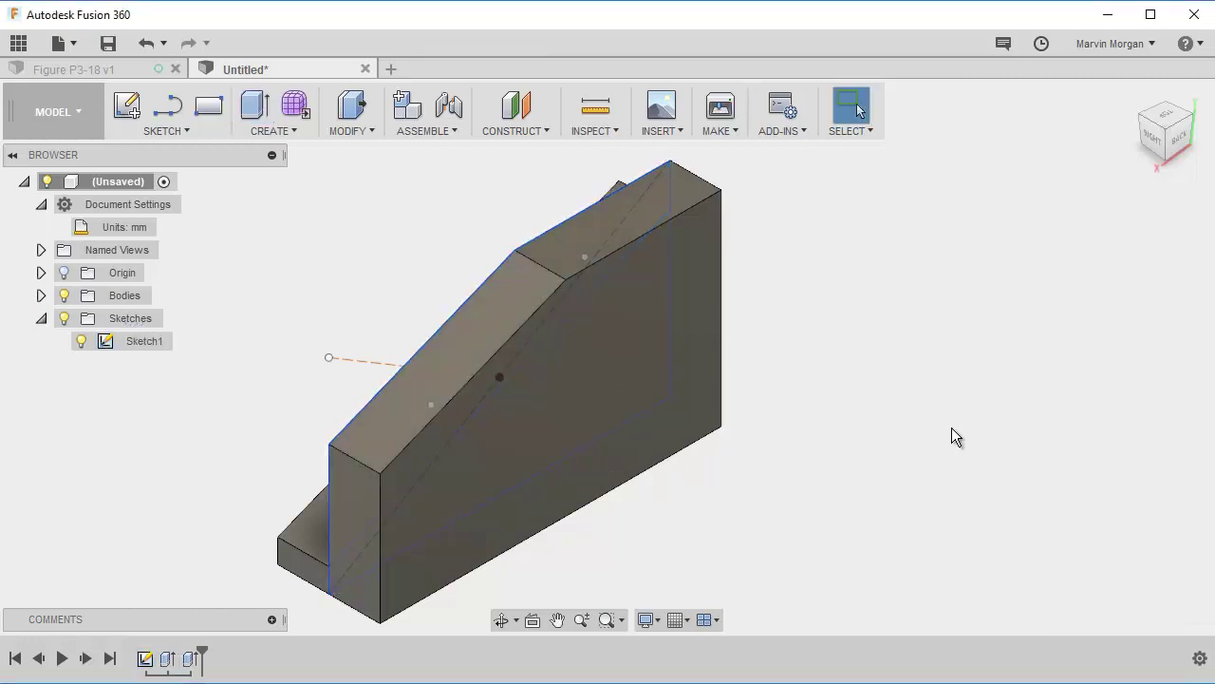
Place a simple hole at the left sketch point on the upright wall with a 14 mm diameter.
middle_drag(477, 570, 500, 538)
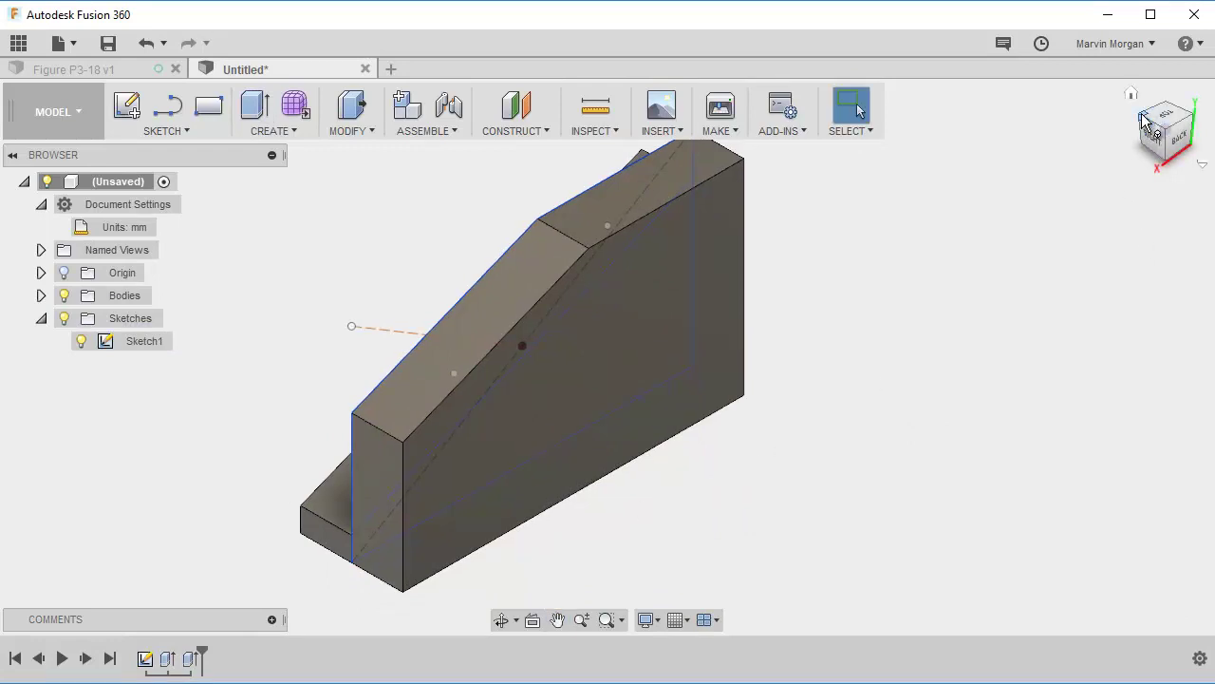
drag(1154, 118, 1147, 114)
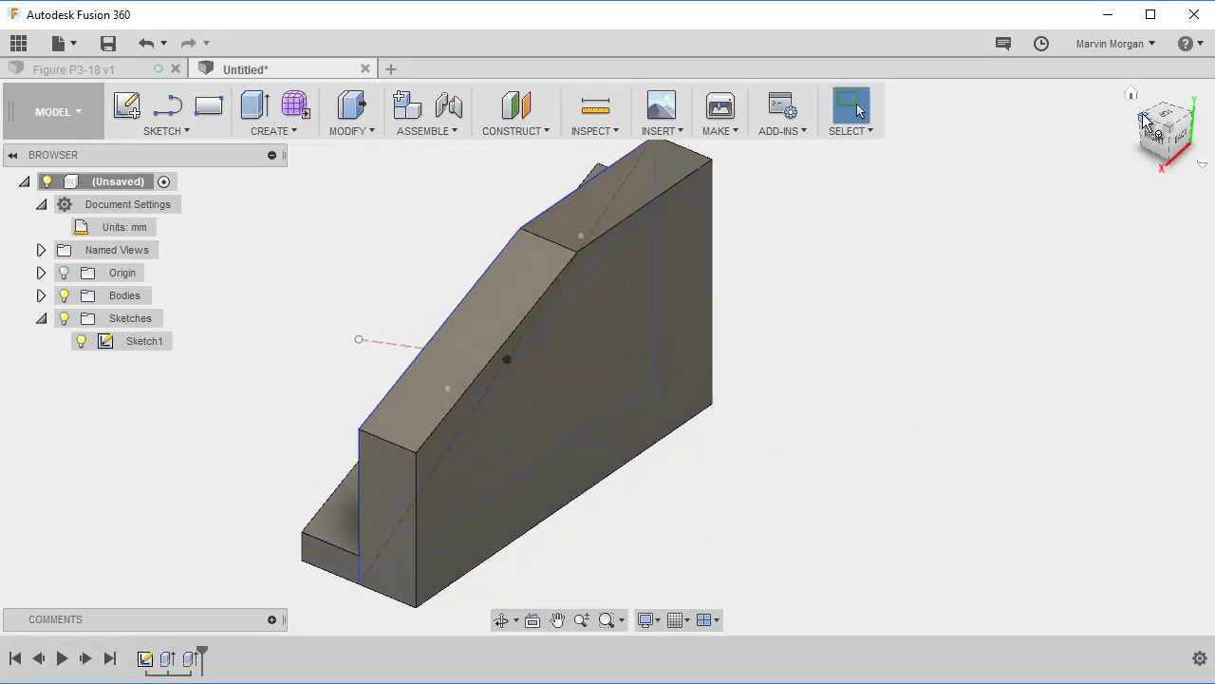
click(1145, 114)
click(1142, 113)
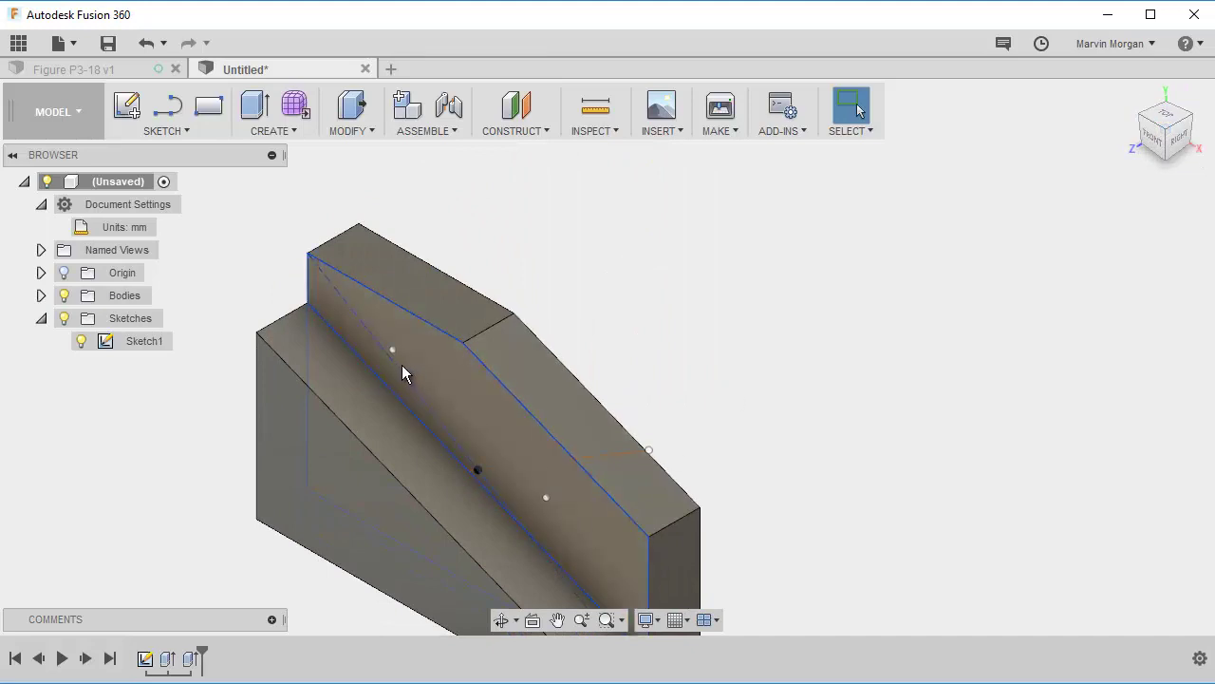
middle_drag(731, 357, 784, 282)
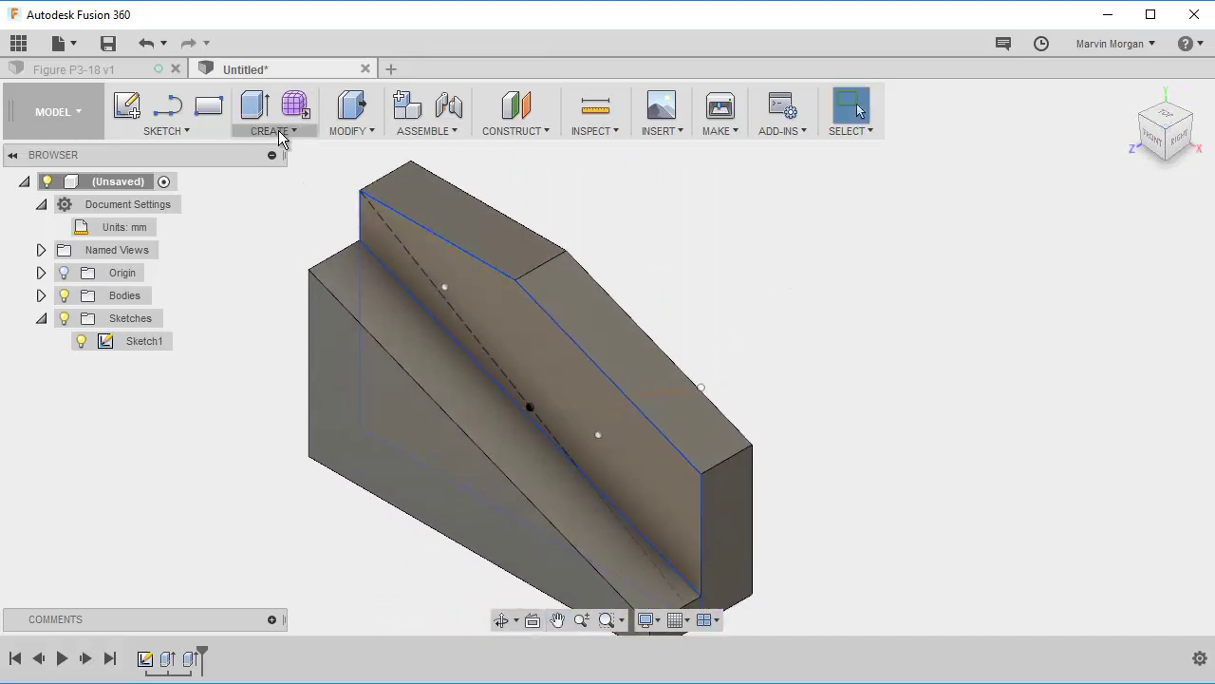
click(279, 131)
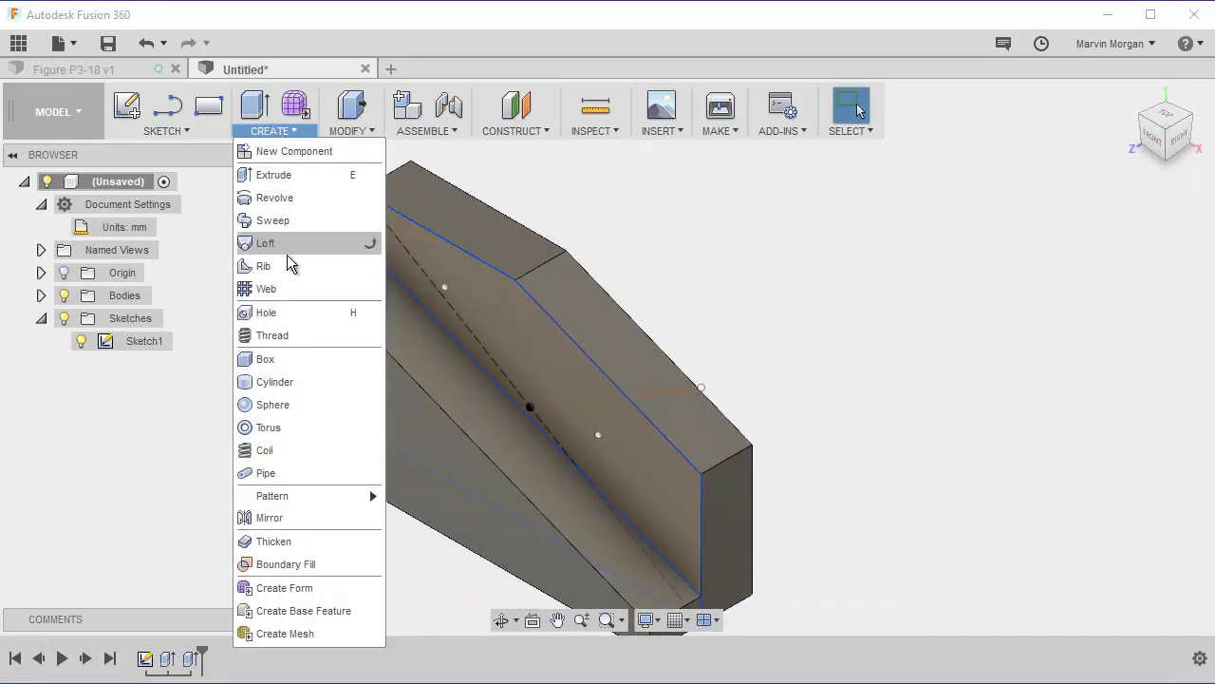
click(275, 313)
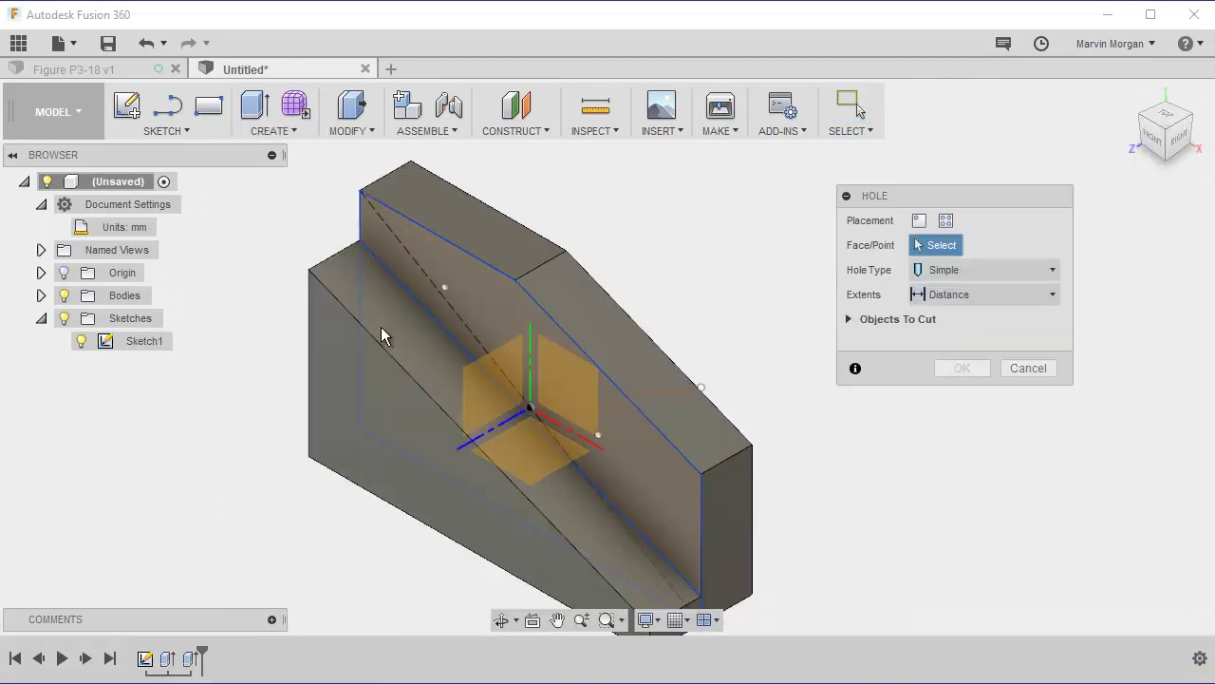
click(445, 286)
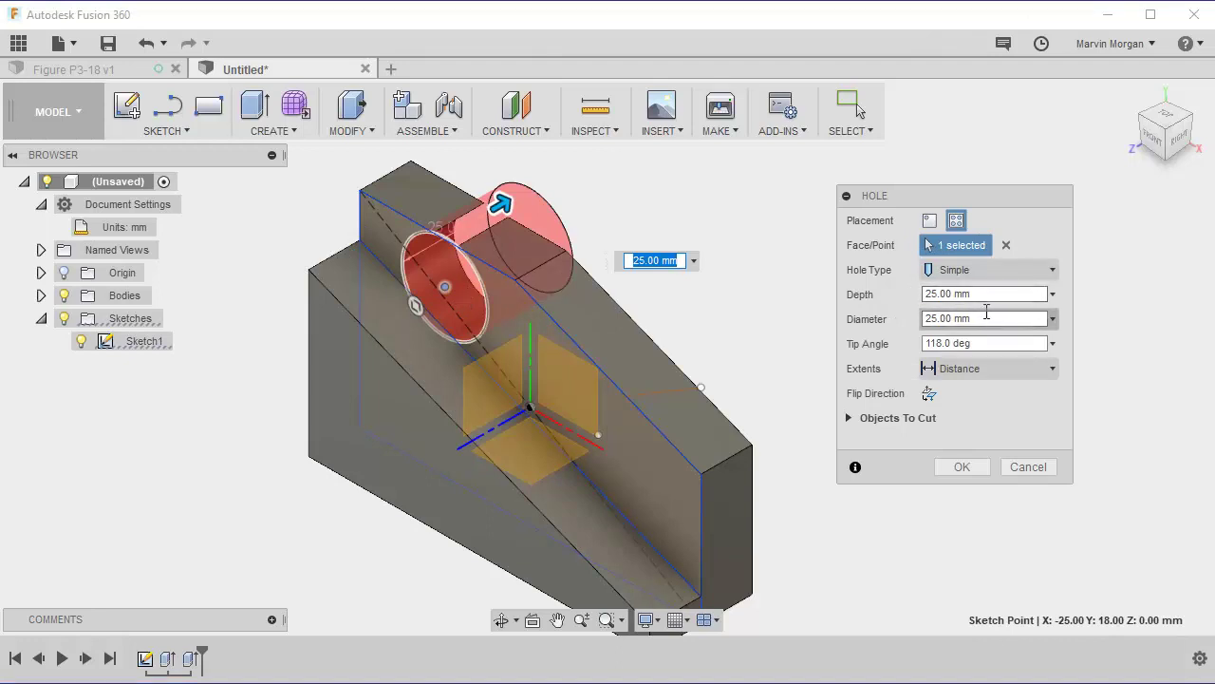
click(988, 318)
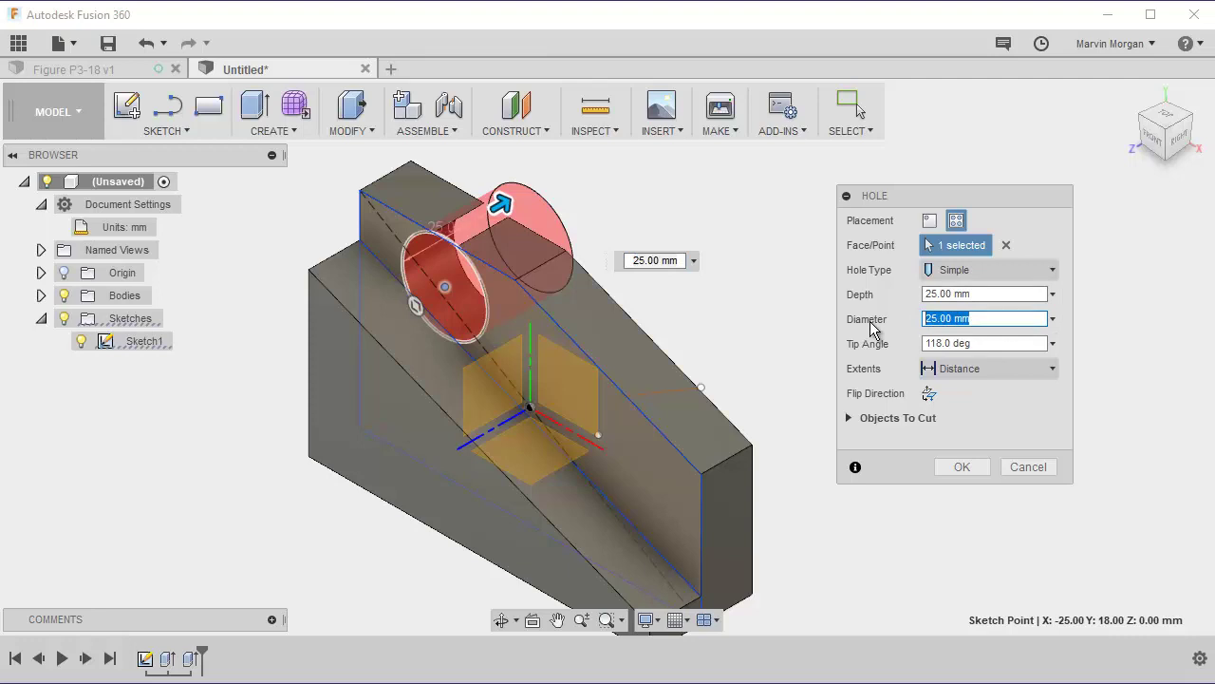
text(14)
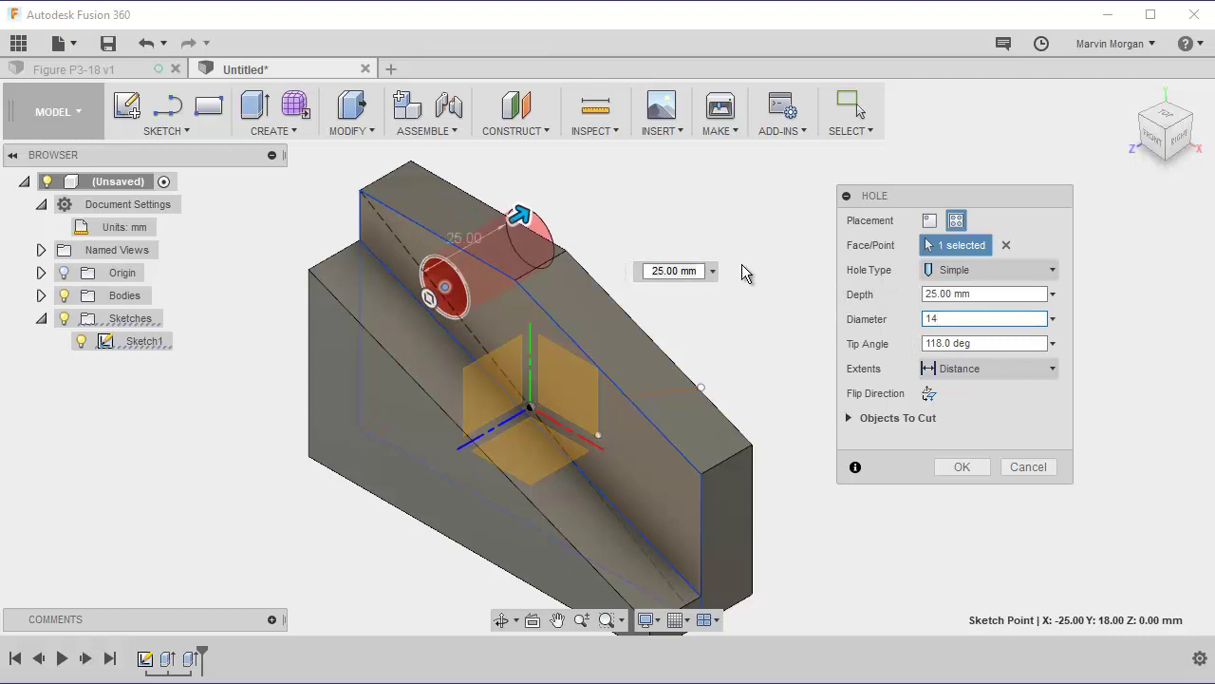
Set the hole's depth and extents to All so it cuts through the wall, and create it.
click(1053, 296)
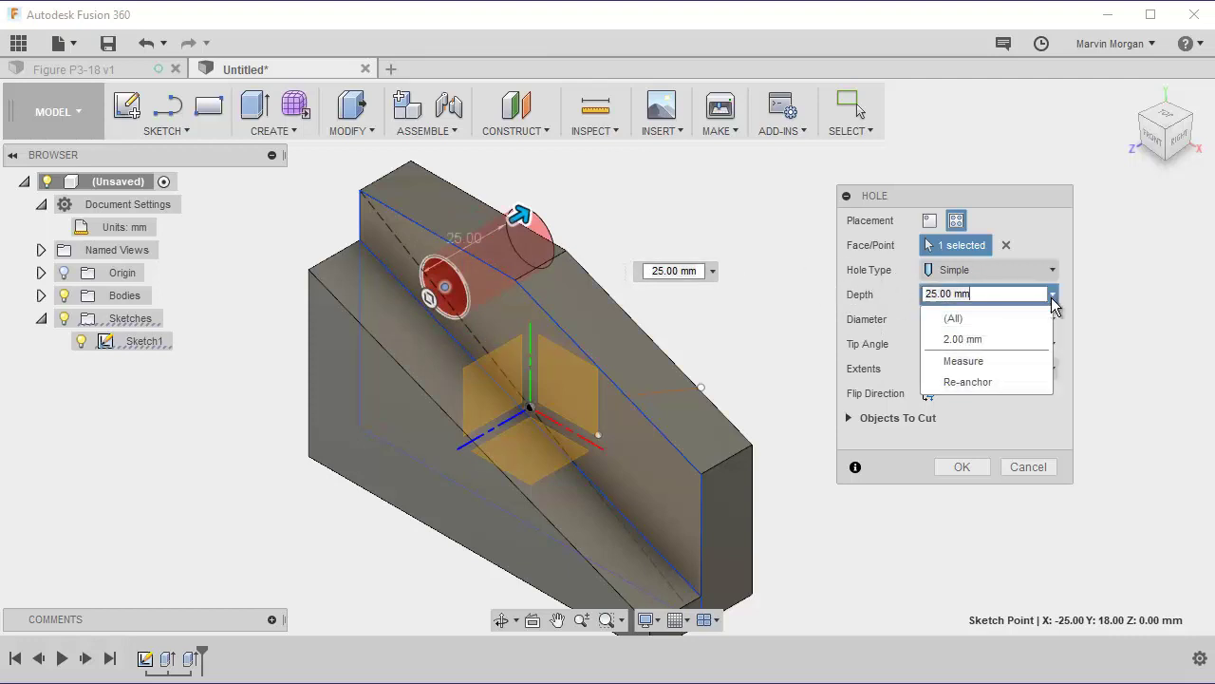
click(955, 320)
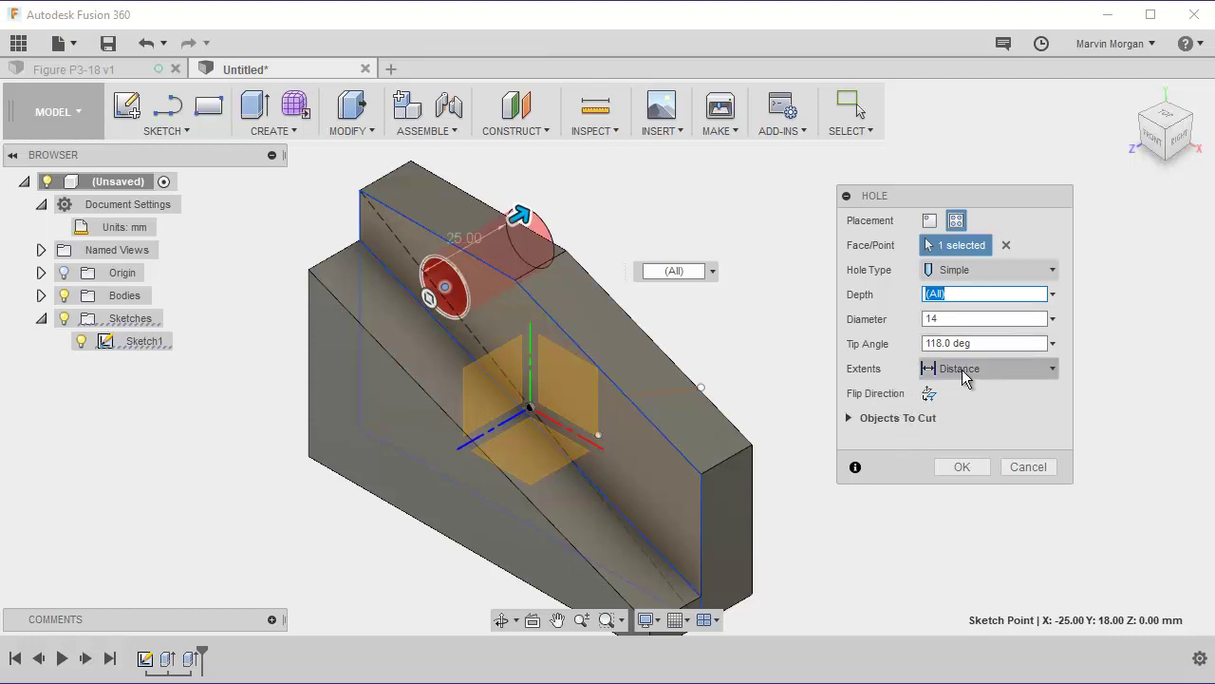
click(1026, 369)
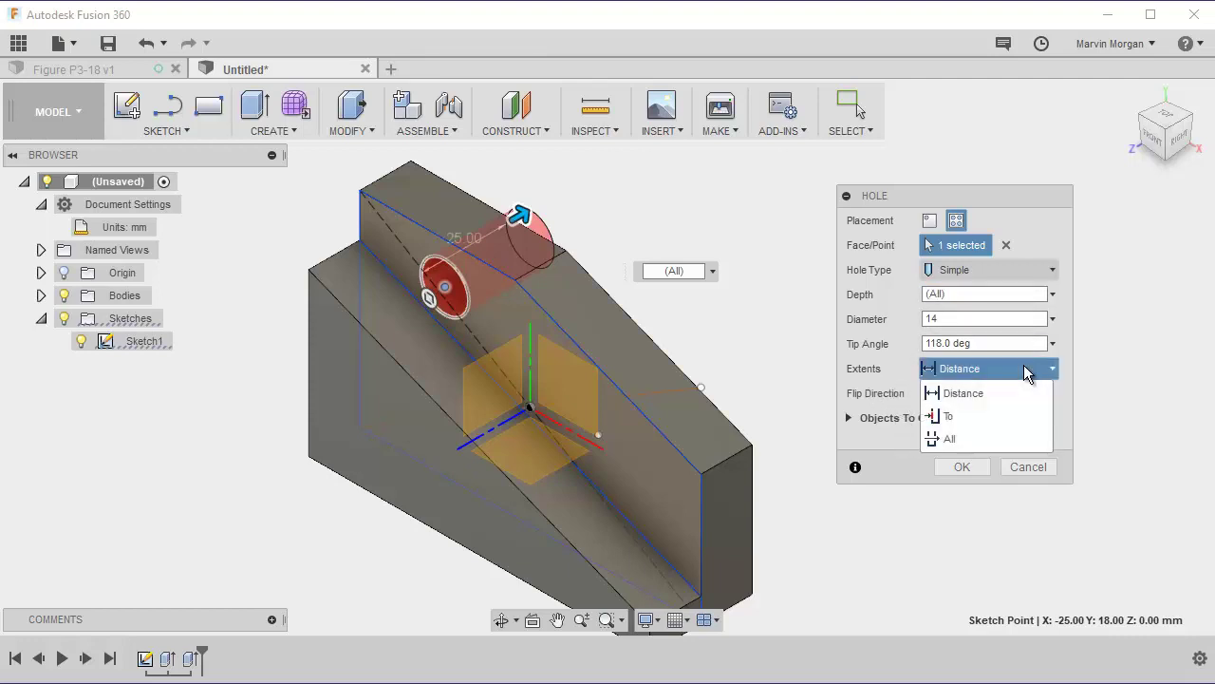
click(949, 438)
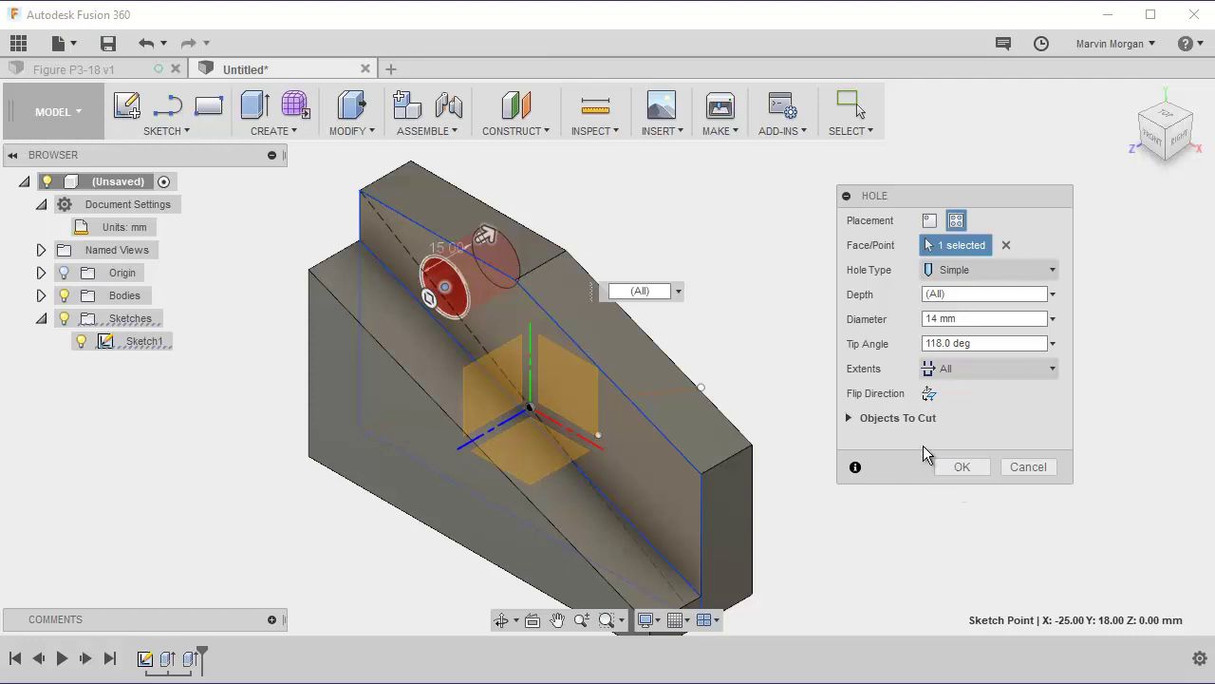
click(962, 466)
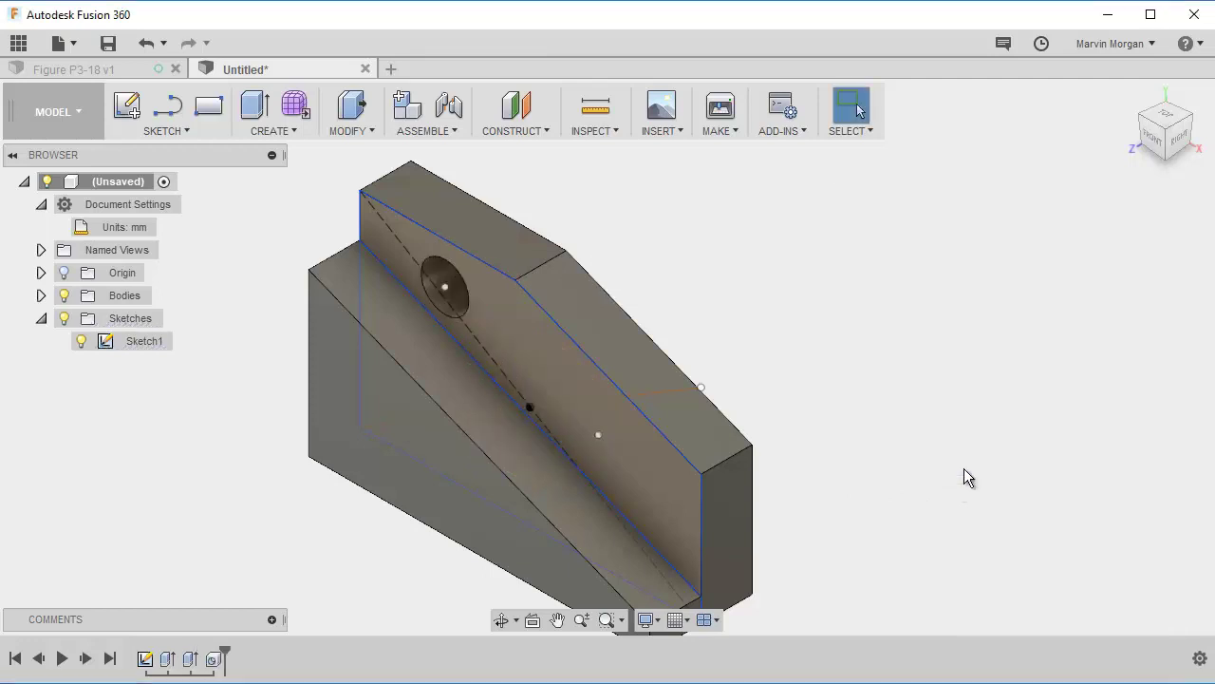
Create a simple 14 mm diameter hole at the lower-right sketch point on the upright wall, with extents set to All.
click(276, 133)
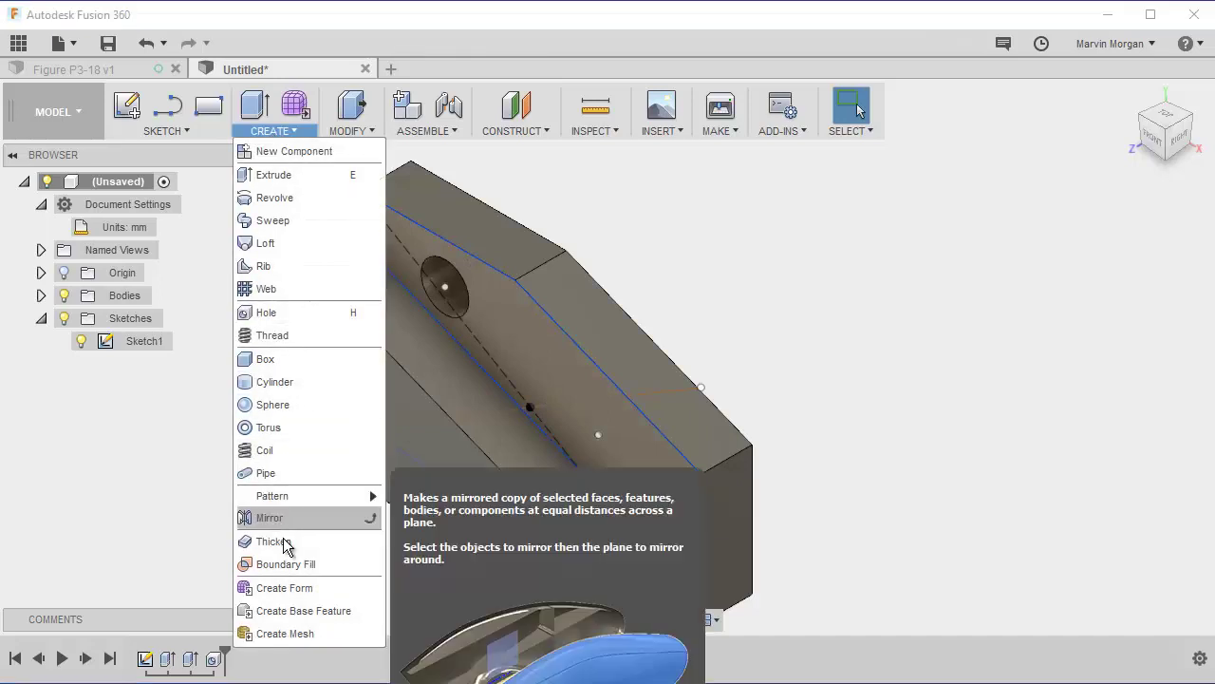
click(268, 313)
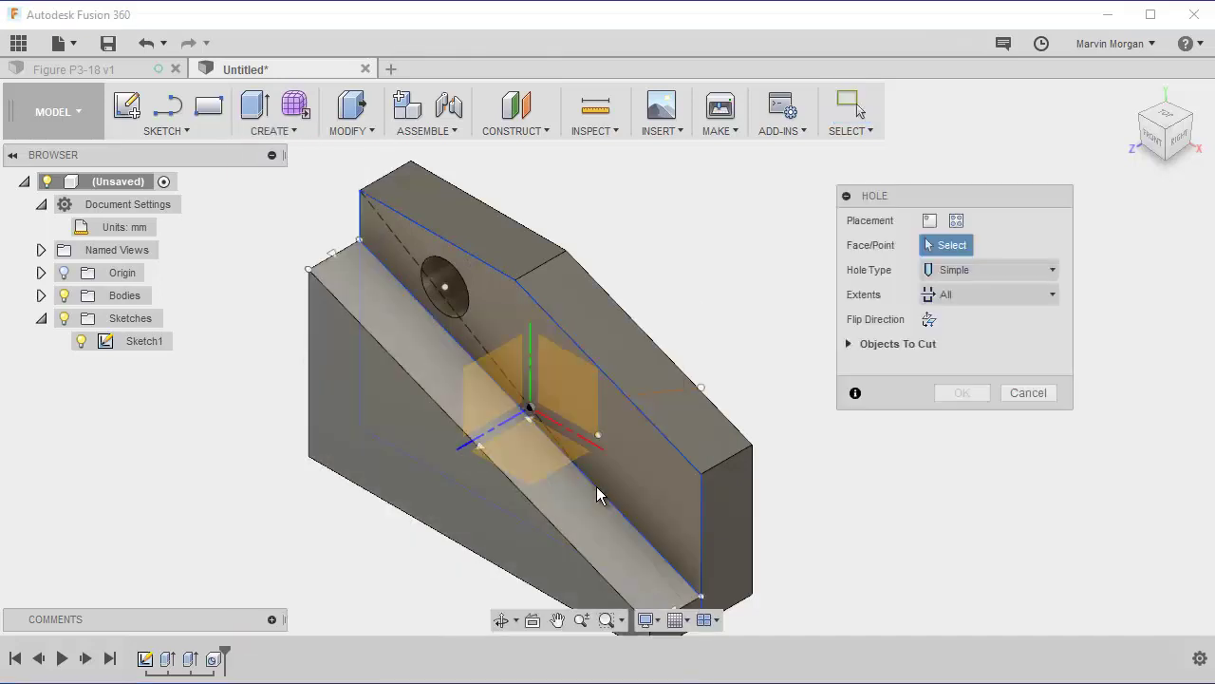
click(598, 437)
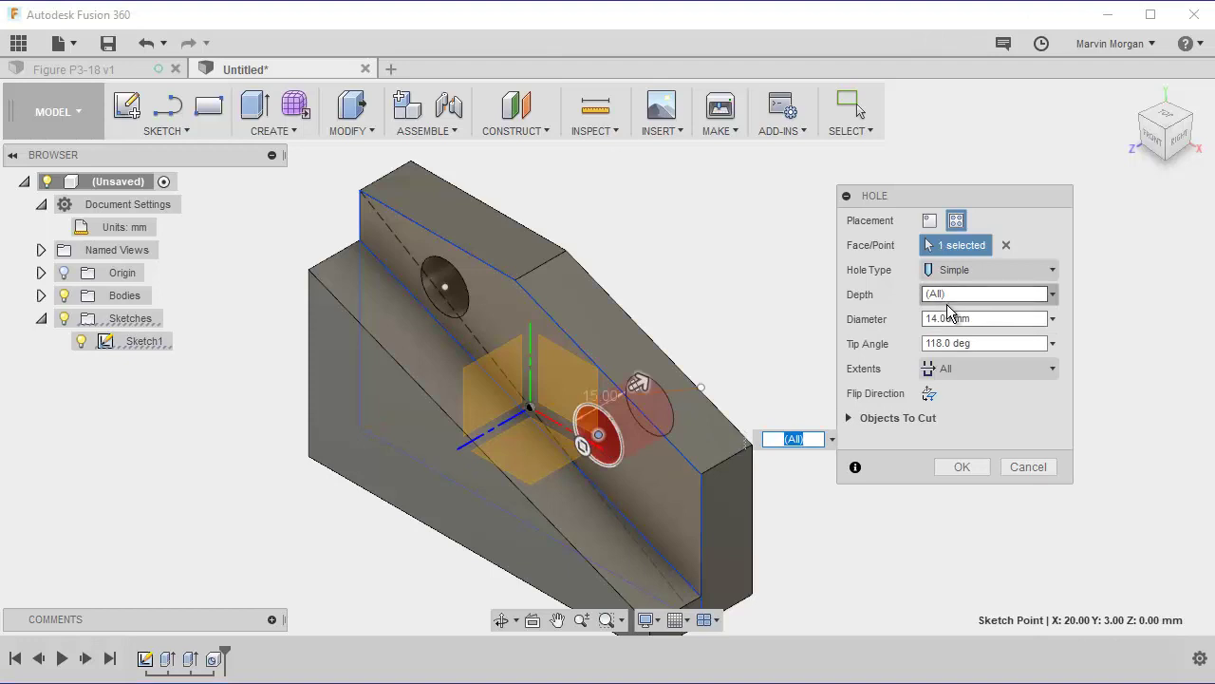
click(977, 368)
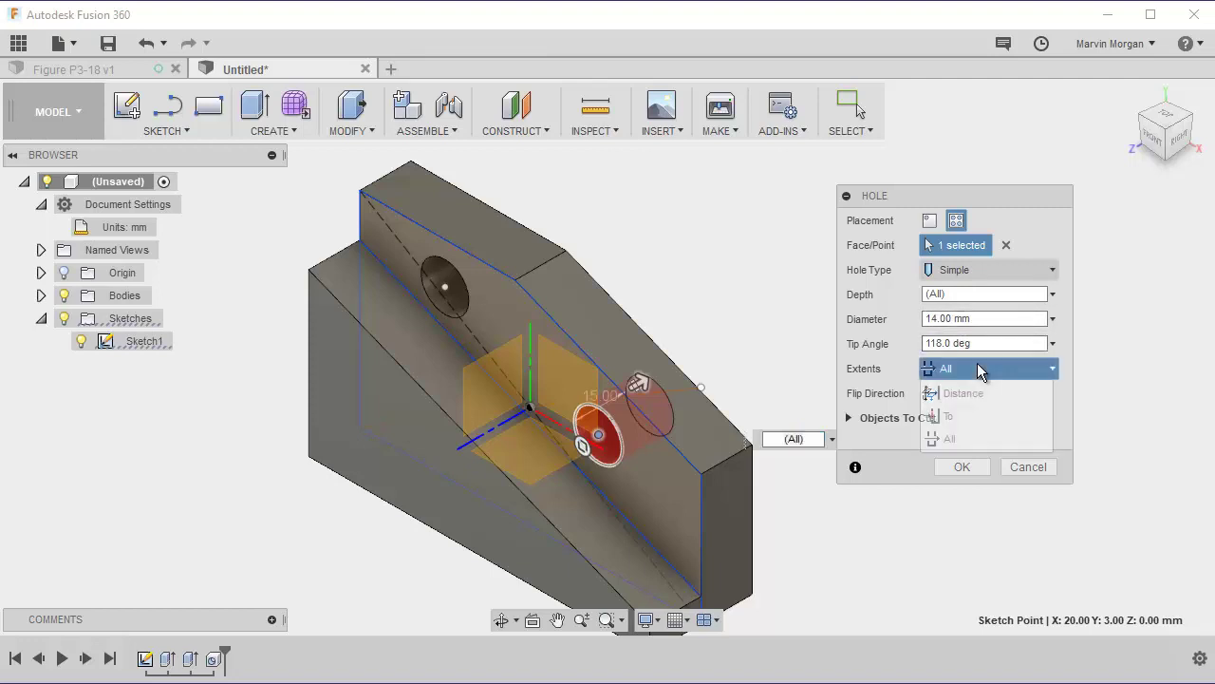
click(948, 440)
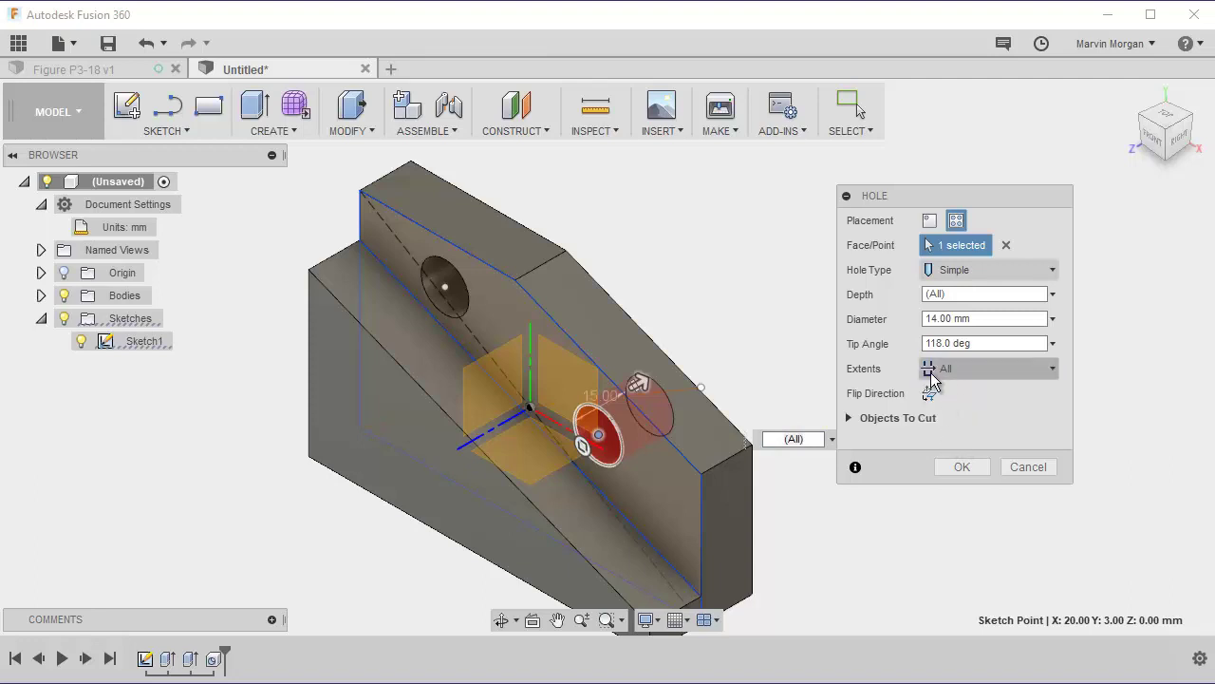
click(961, 468)
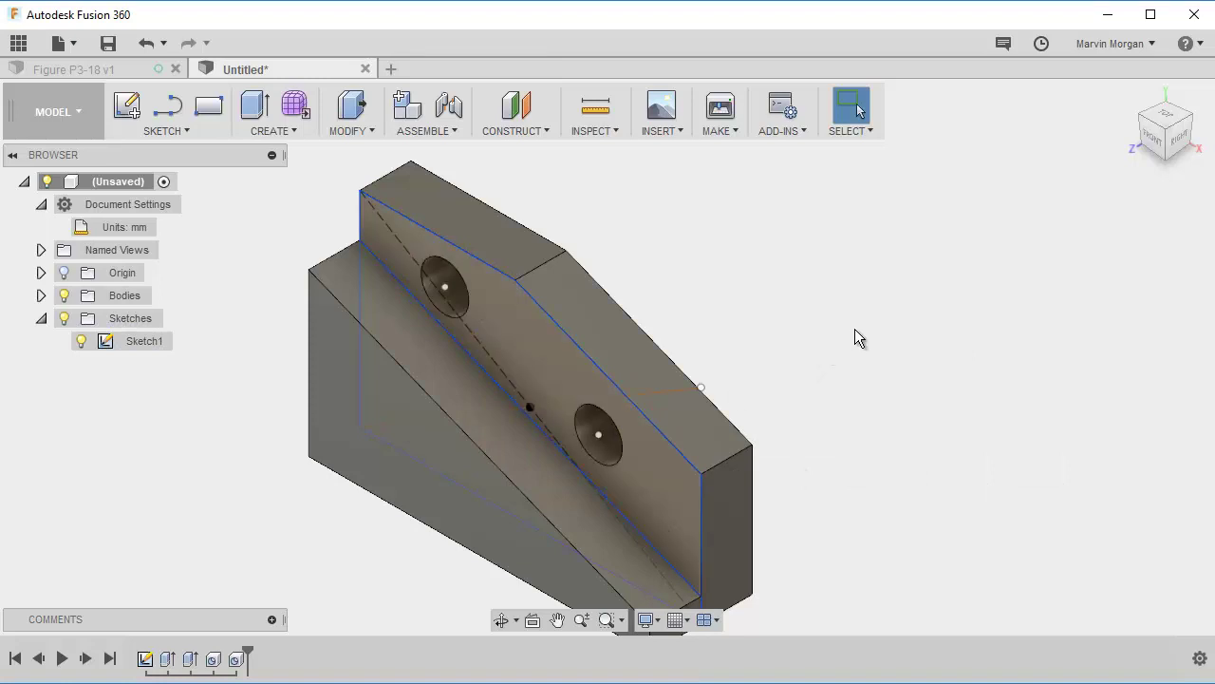
Hide the profile sketch so only the solid body is displayed.
shift+middle_drag(859, 338, 876, 403)
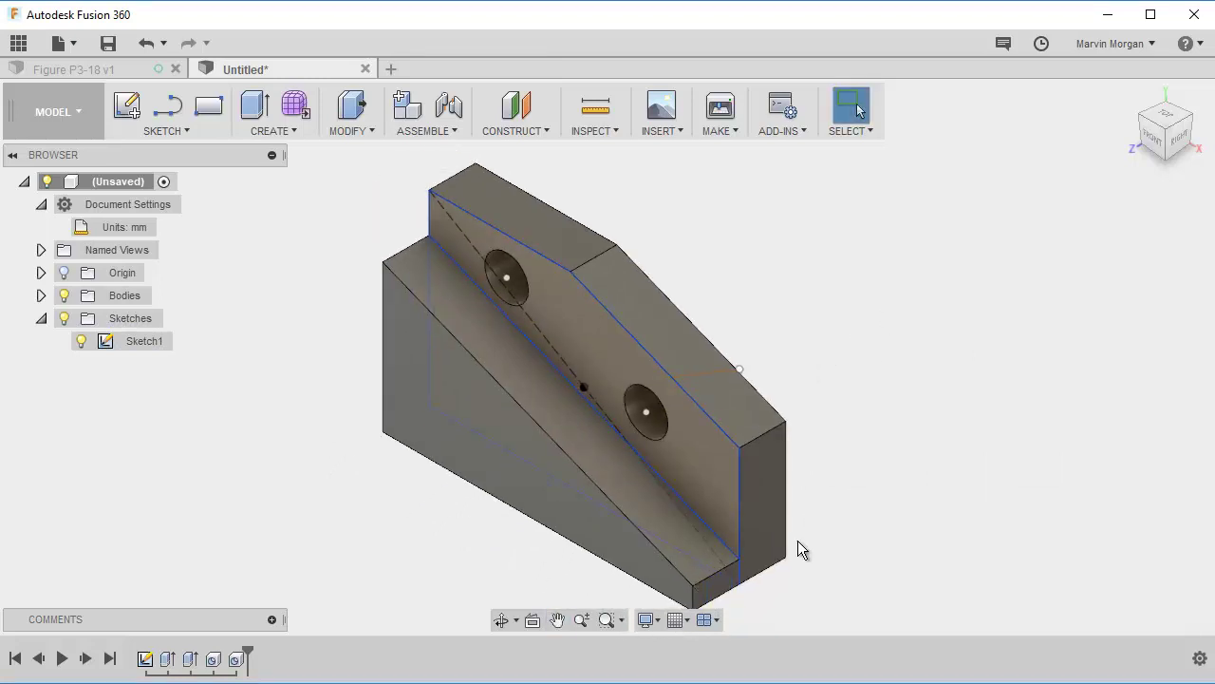
click(81, 342)
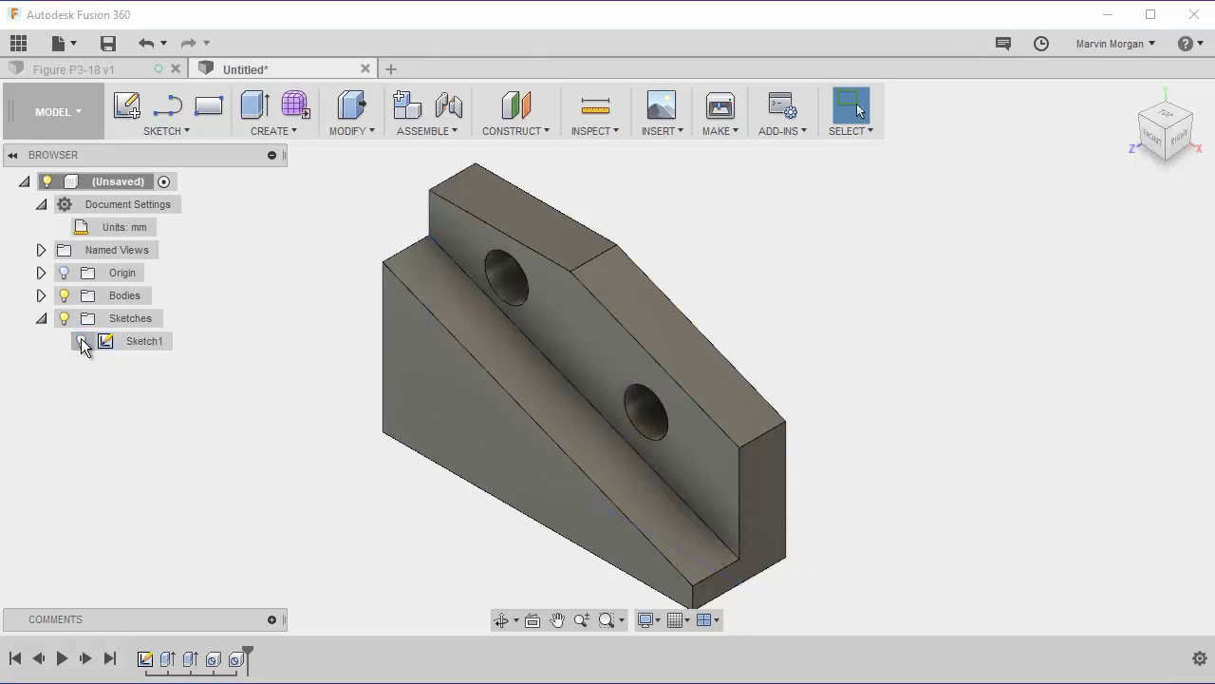